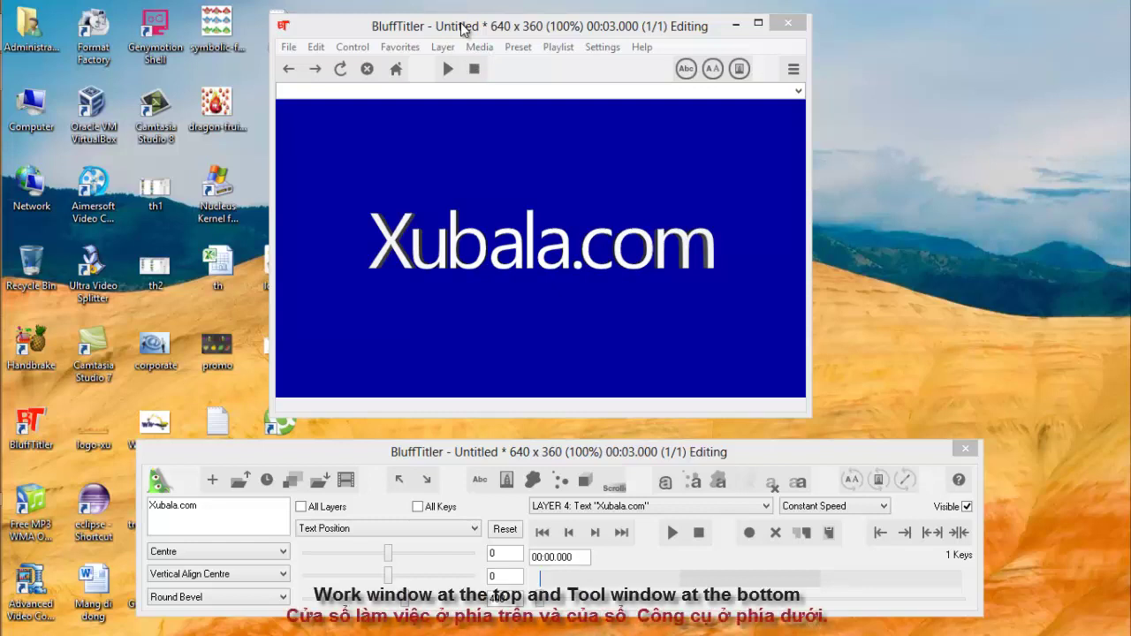
Hide the tool window and show it again
{"action": "left_click", "coordinate": [461, 29]}
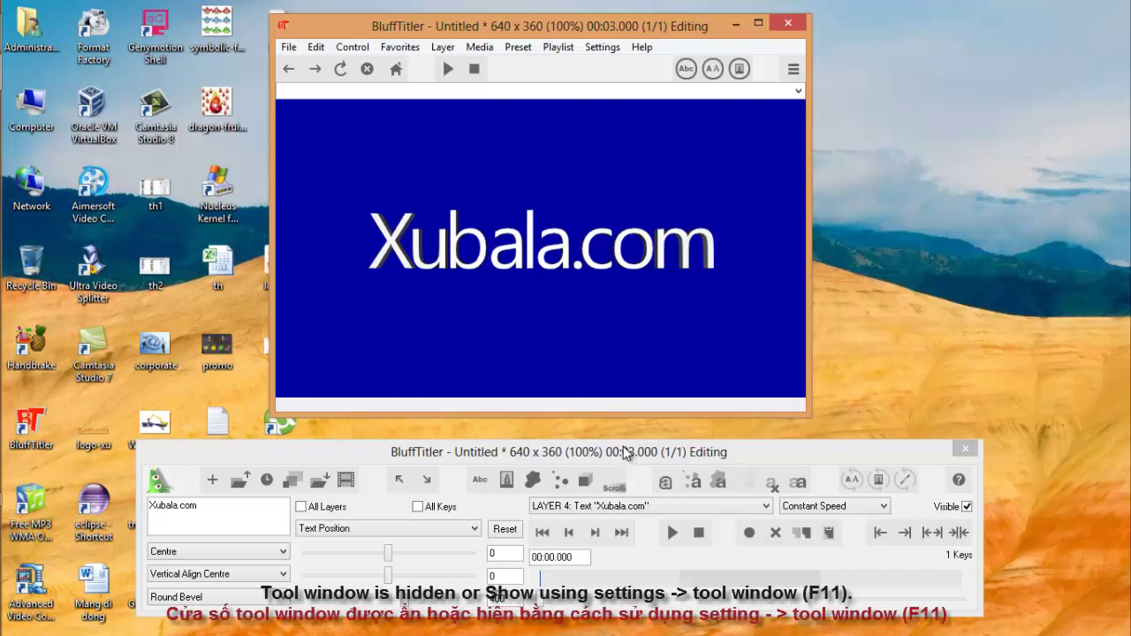
{"action": "left_click", "coordinate": [604, 53]}
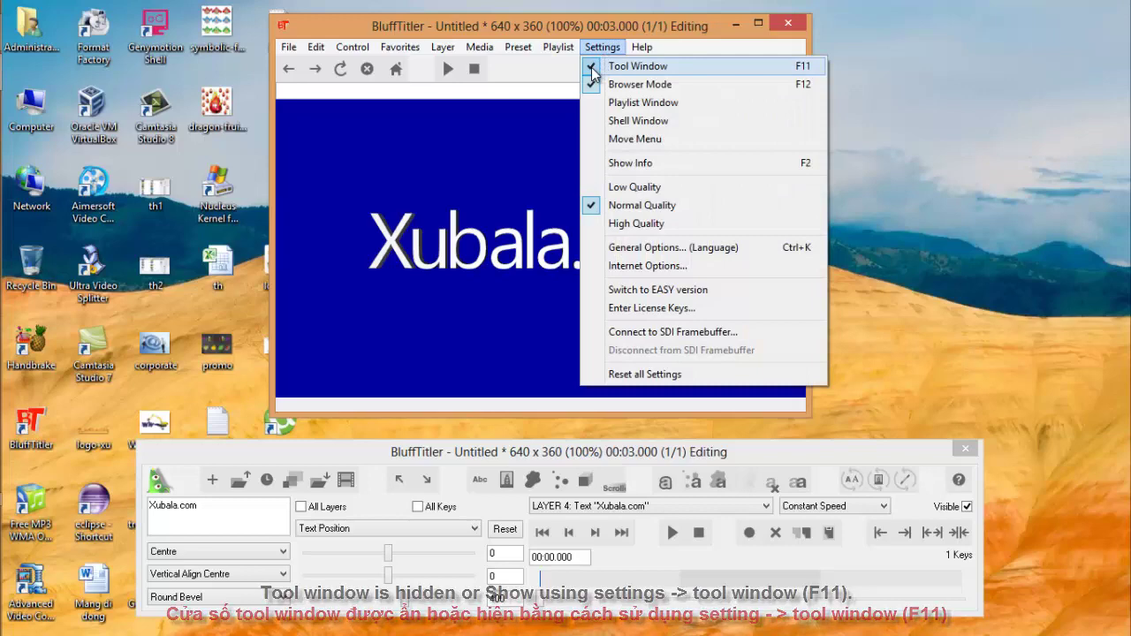
{"action": "left_click", "coordinate": [591, 67]}
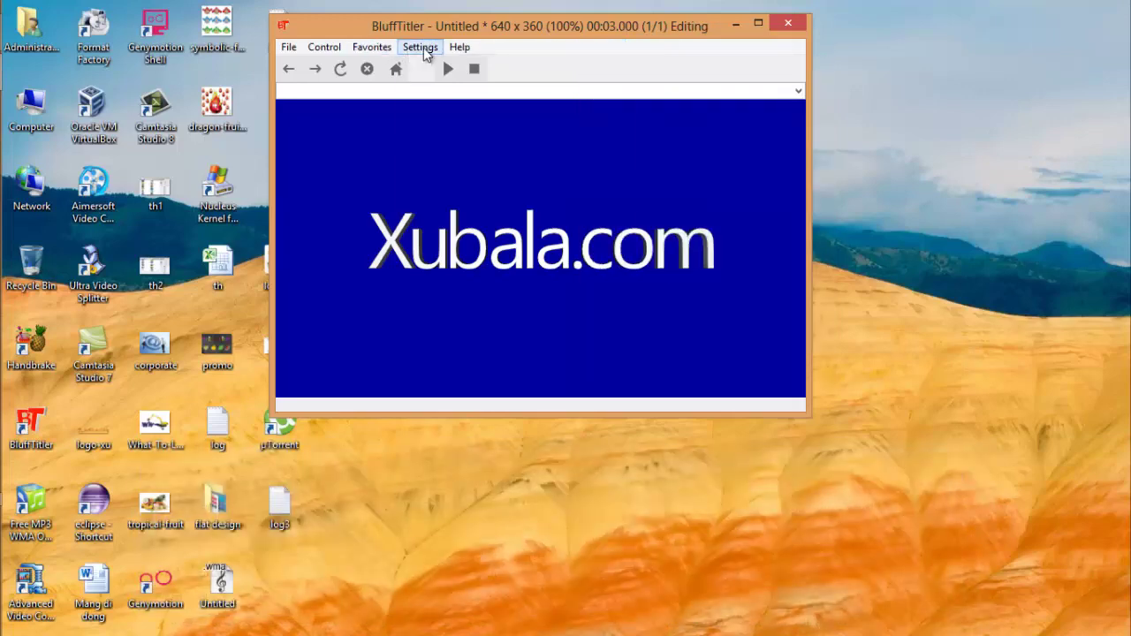
{"action": "left_click", "coordinate": [421, 47]}
{"action": "left_click", "coordinate": [419, 69]}
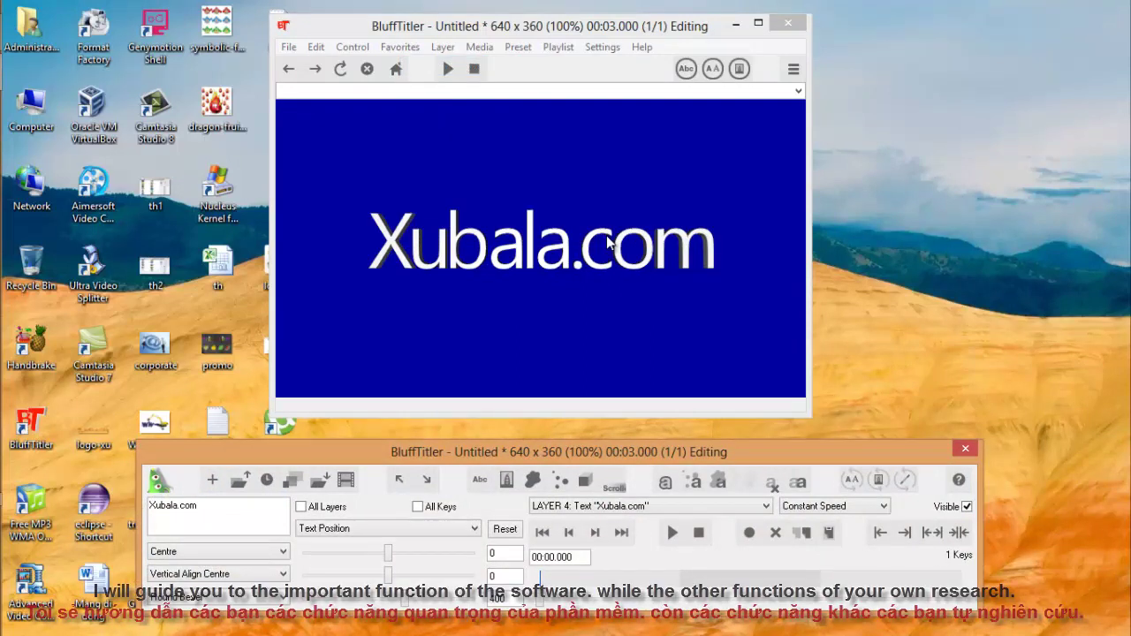
Set the show's background colour to black
{"action": "left_click", "coordinate": [289, 50]}
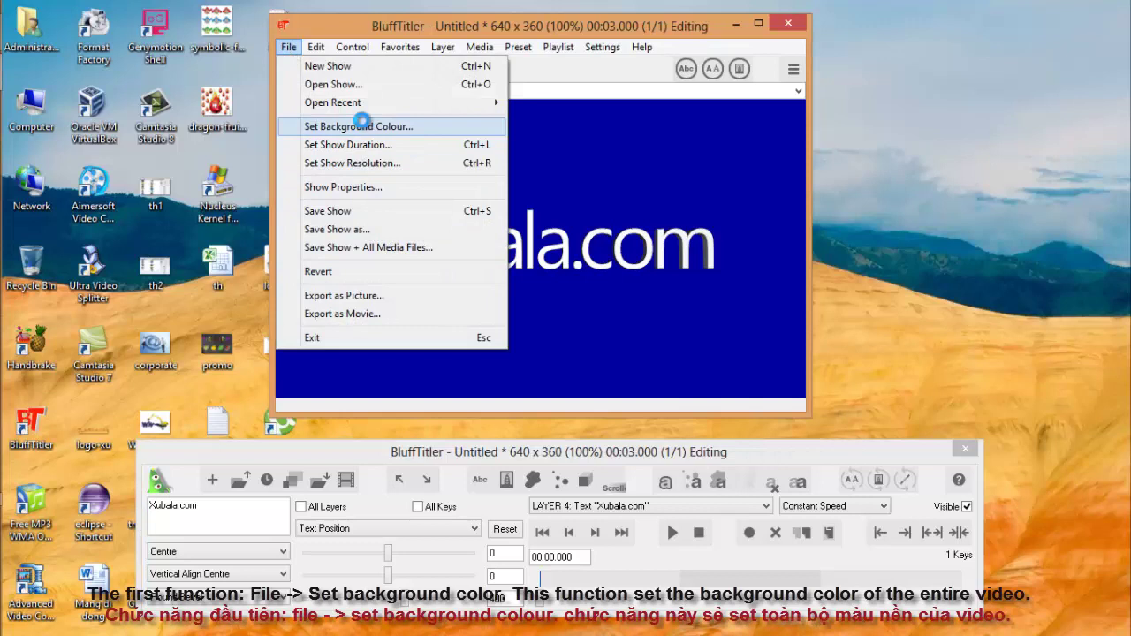
{"action": "left_click", "coordinate": [365, 128]}
{"action": "left_click_drag", "start_coordinate": [533, 275], "coordinate": [668, 296]}
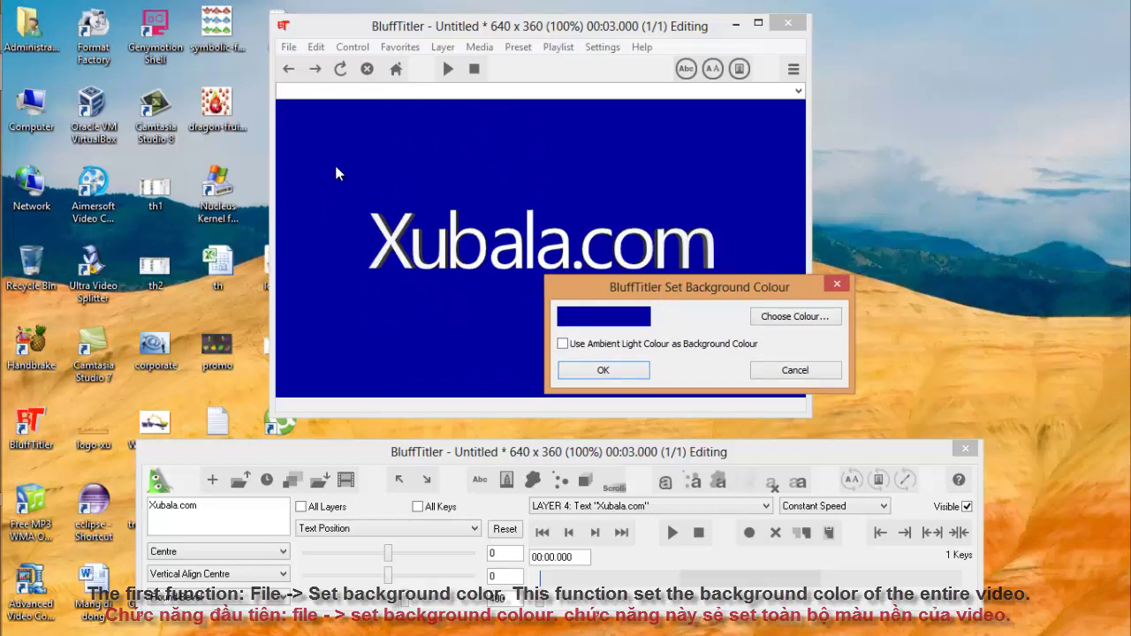
{"action": "left_click", "coordinate": [801, 320]}
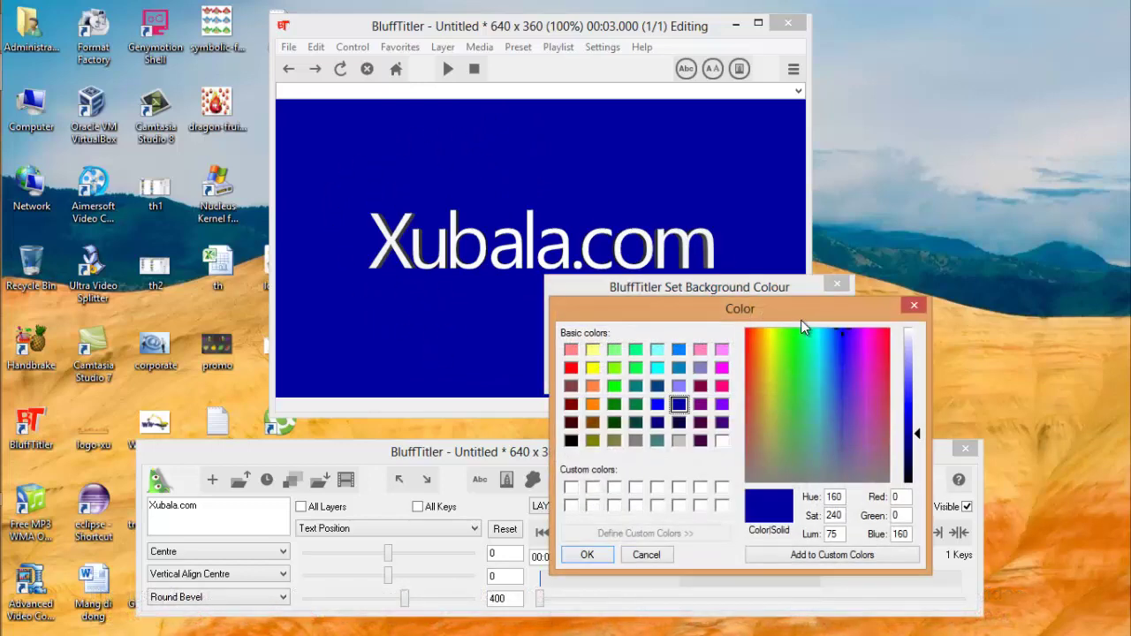
{"action": "left_click", "coordinate": [571, 440]}
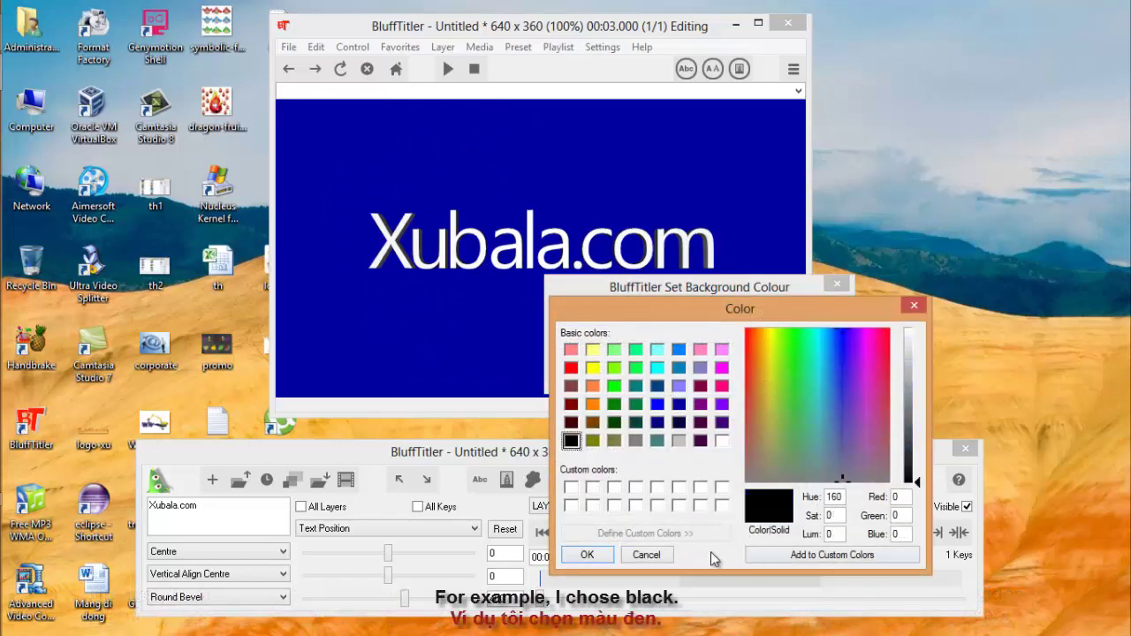
{"action": "left_click", "coordinate": [587, 554]}
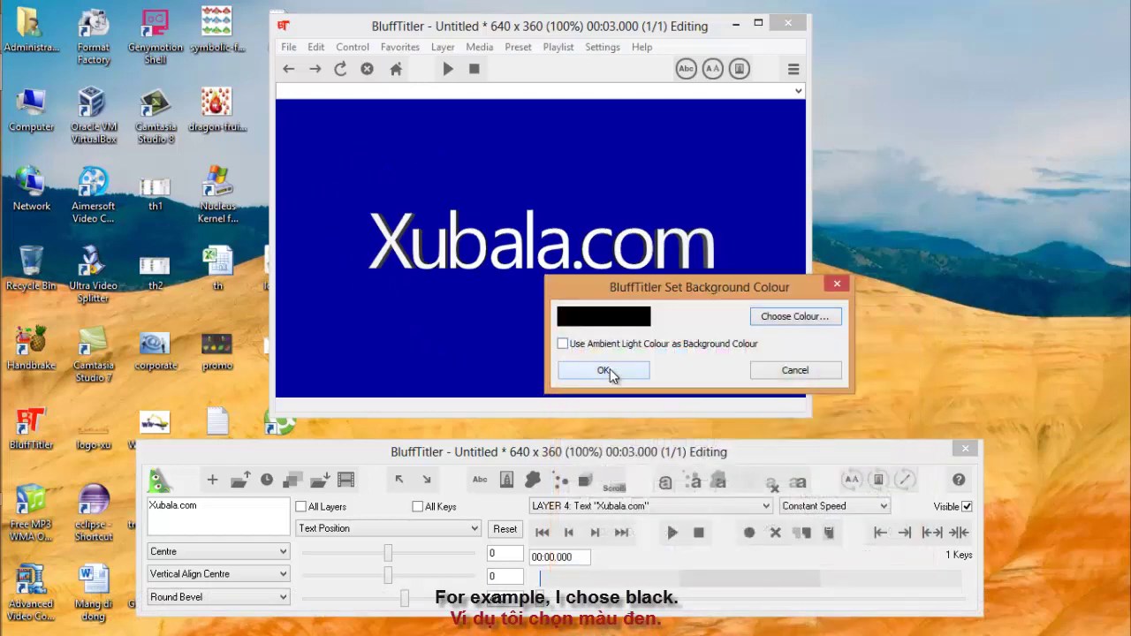
{"action": "left_click", "coordinate": [604, 370]}
Set the show's total duration to 30 seconds by stretching it
{"action": "left_click", "coordinate": [289, 47]}
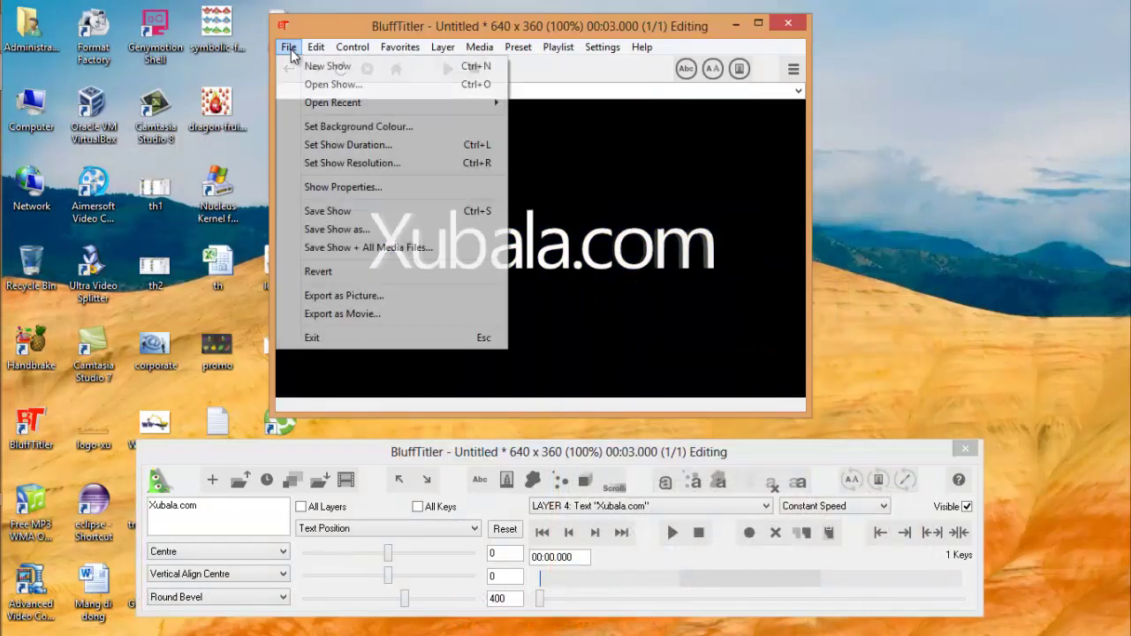
{"action": "left_click", "coordinate": [340, 151]}
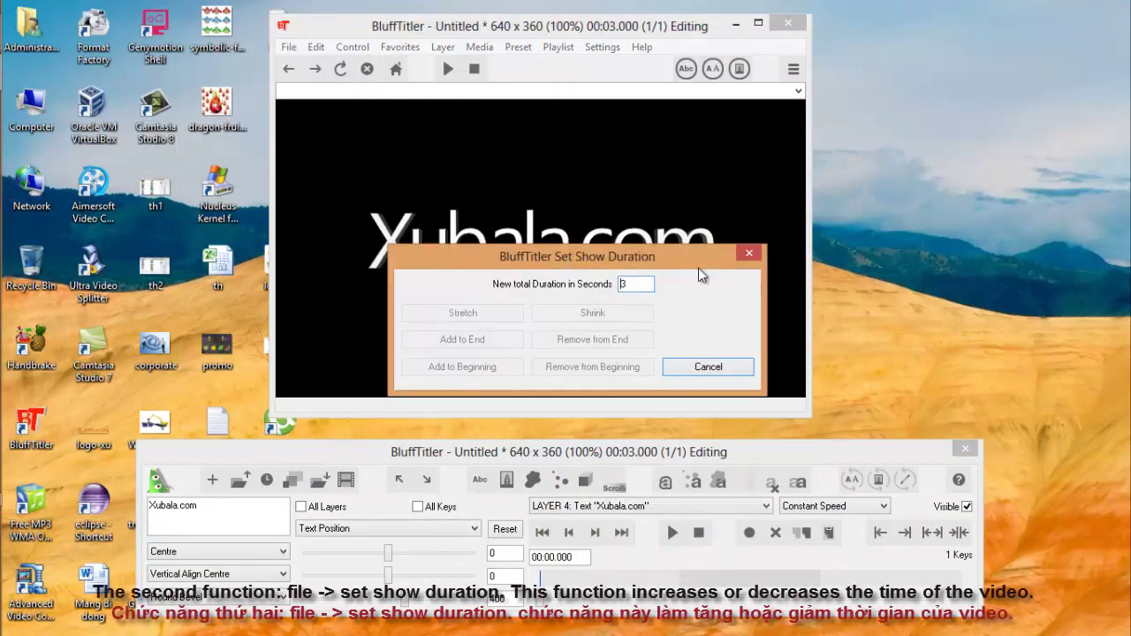
{"action": "left_click_drag", "start_coordinate": [644, 257], "coordinate": [795, 265]}
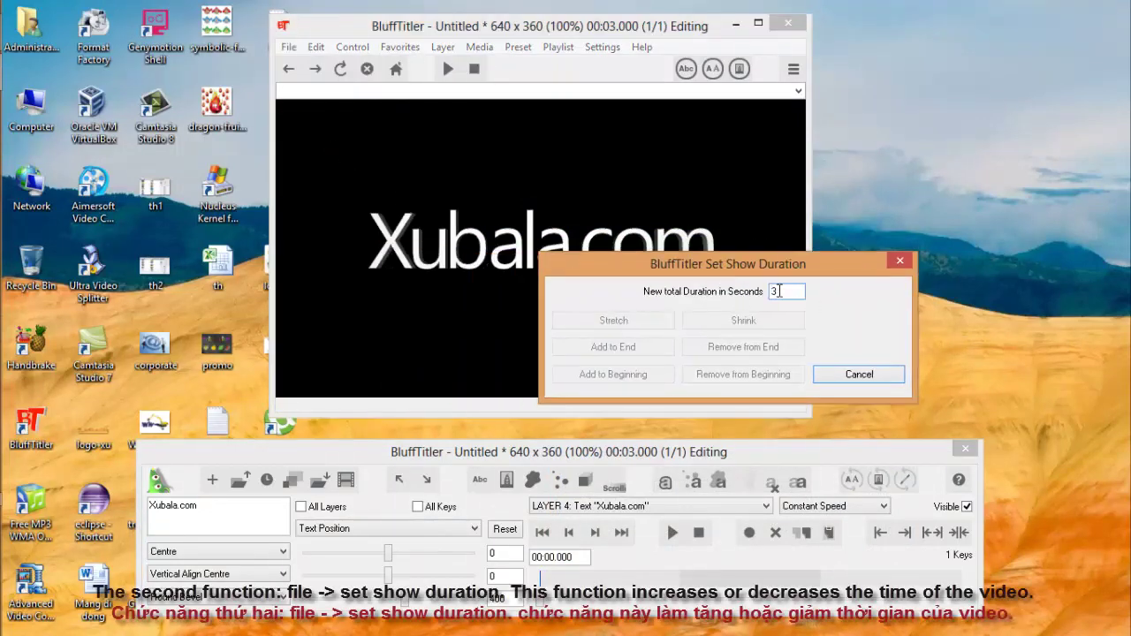
{"action": "double_click", "coordinate": [784, 292]}
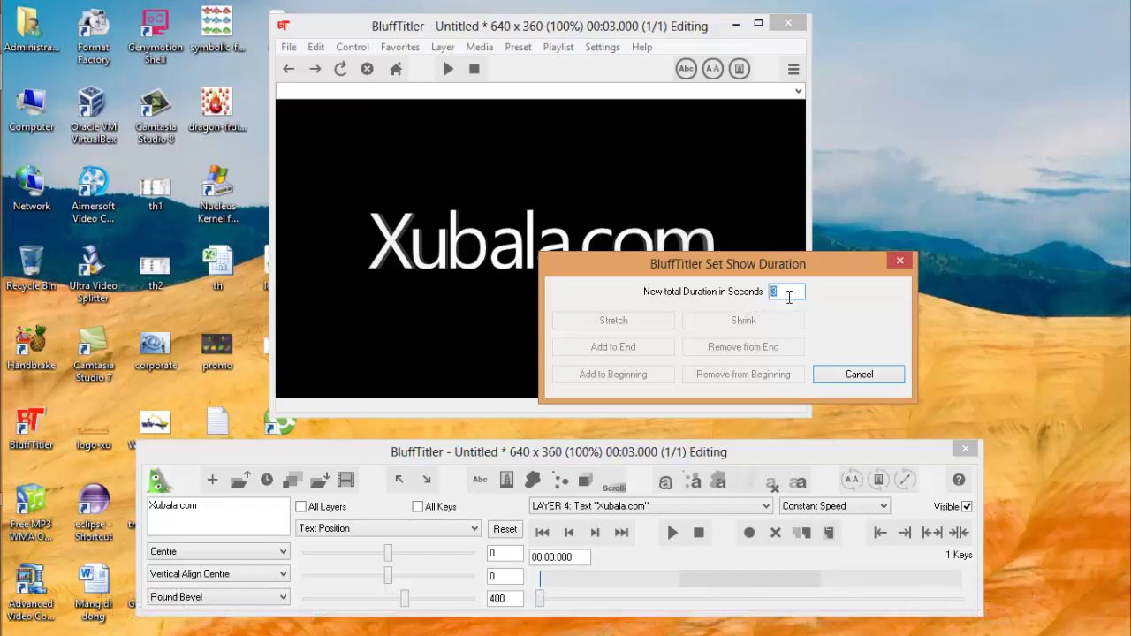
{"action": "left_click", "coordinate": [786, 295]}
{"action": "double_click", "coordinate": [782, 293]}
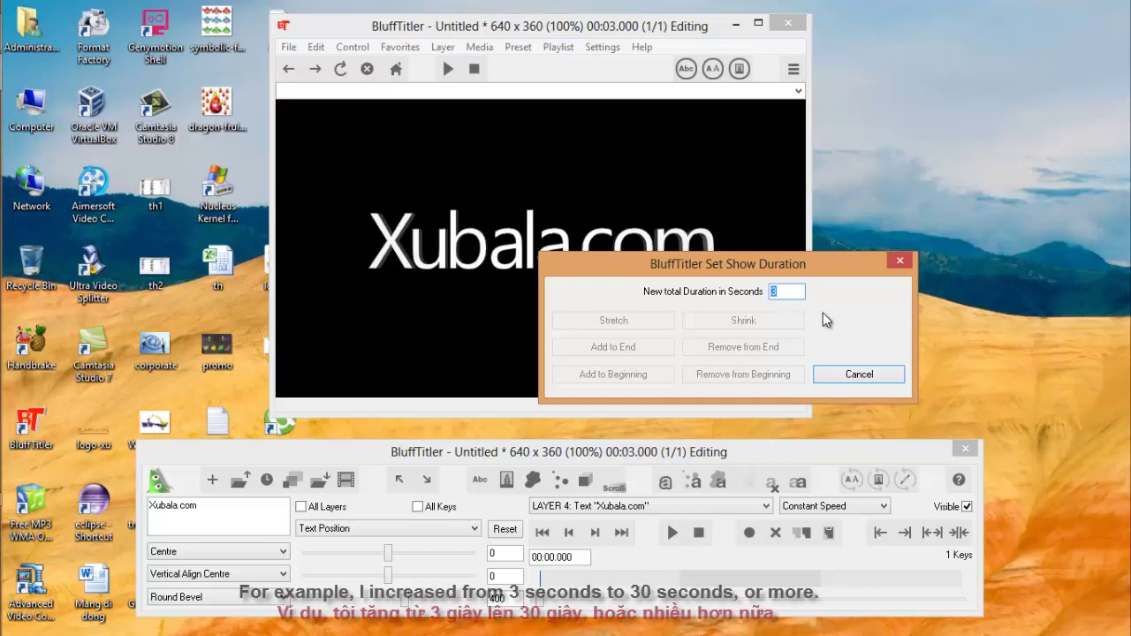
{"action": "type", "text": "30"}
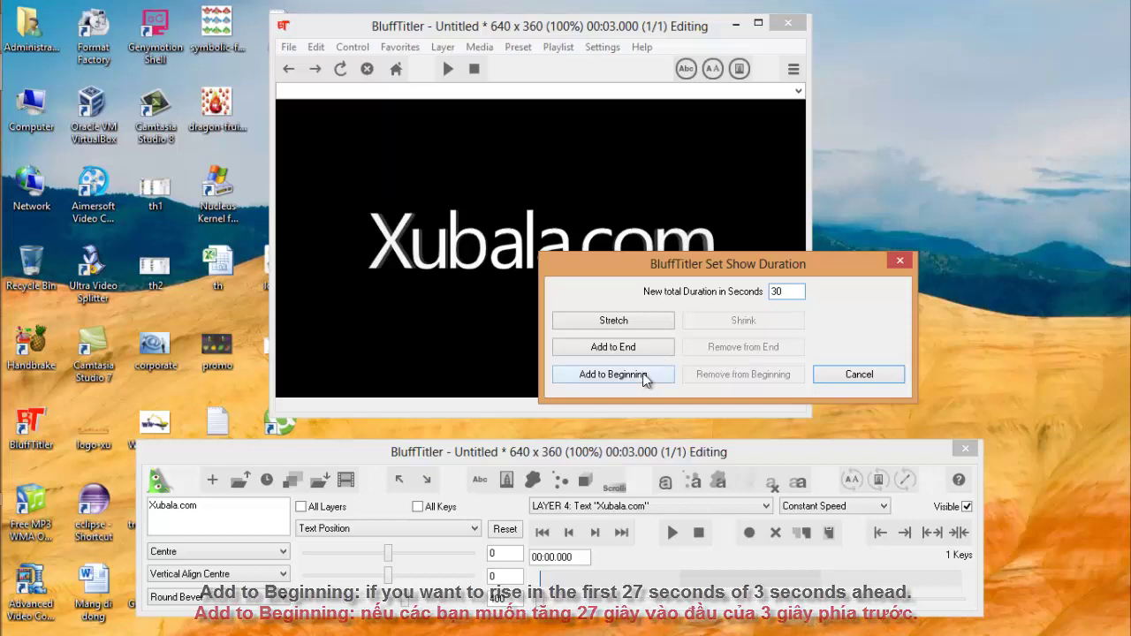
{"action": "left_click", "coordinate": [624, 324]}
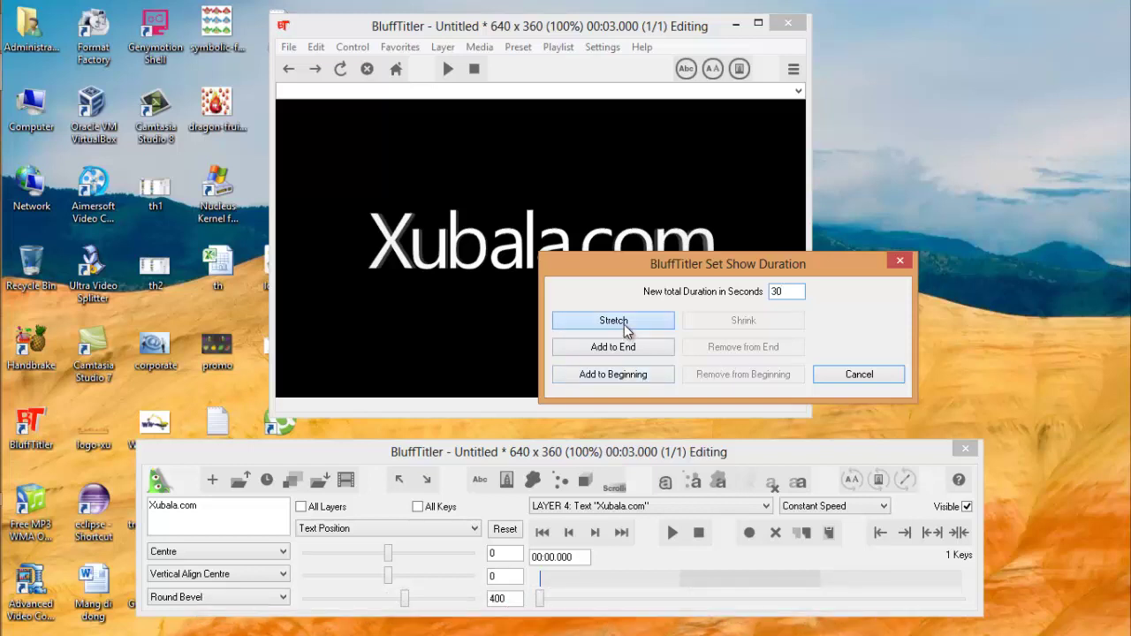
Set the show resolution to the HD 1280 x 720 preset
{"action": "left_click", "coordinate": [290, 46]}
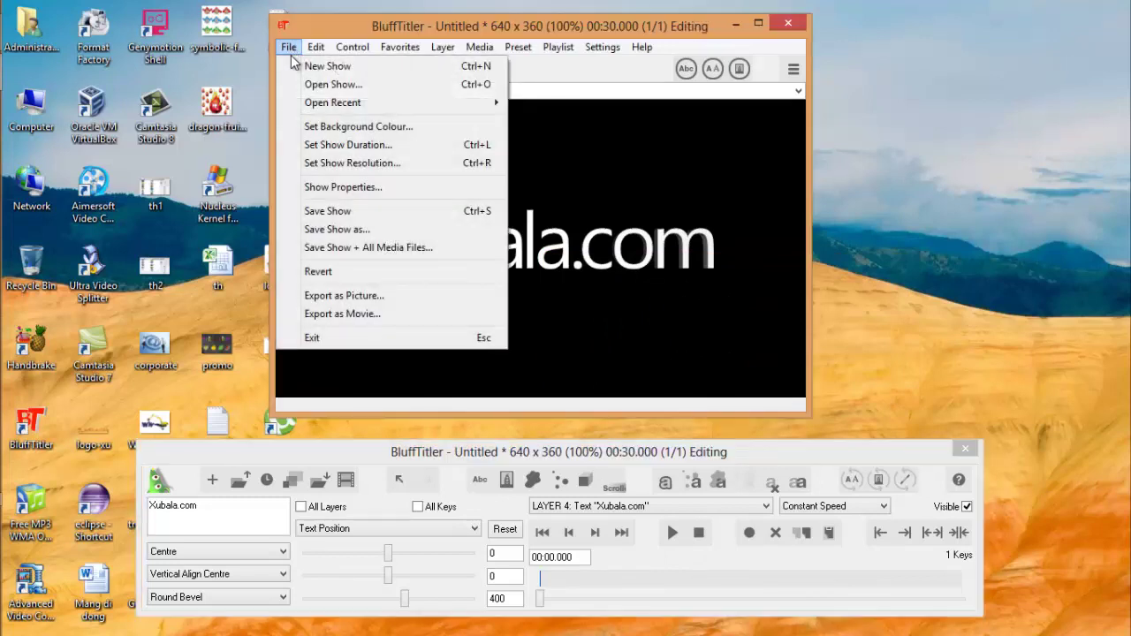
{"action": "left_click", "coordinate": [350, 167]}
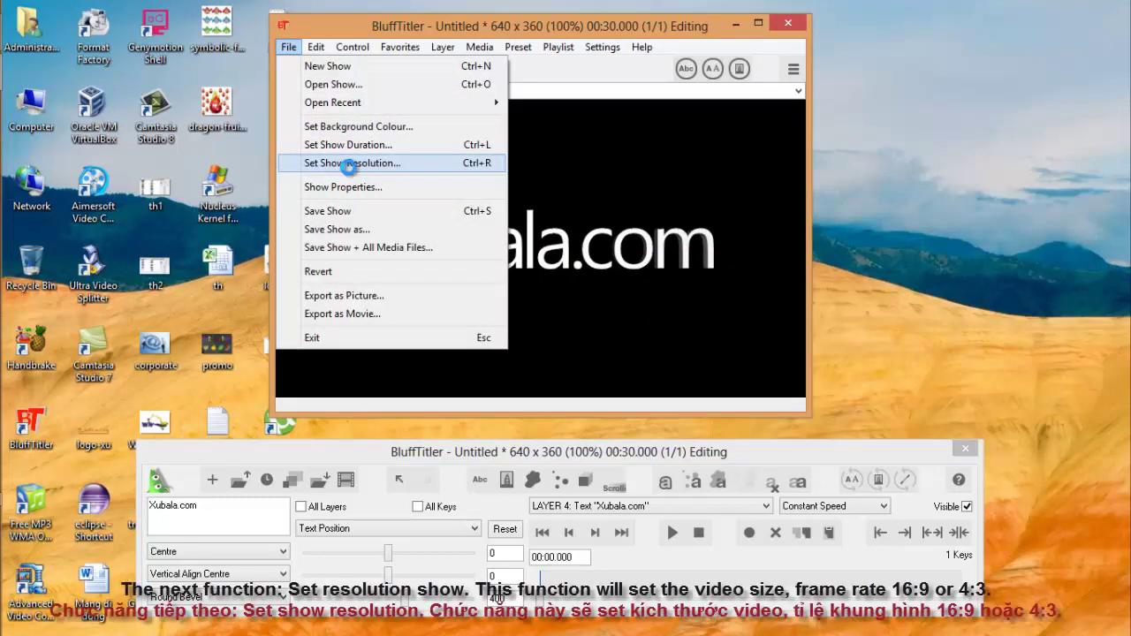
{"action": "left_click_drag", "start_coordinate": [576, 224], "coordinate": [543, 188]}
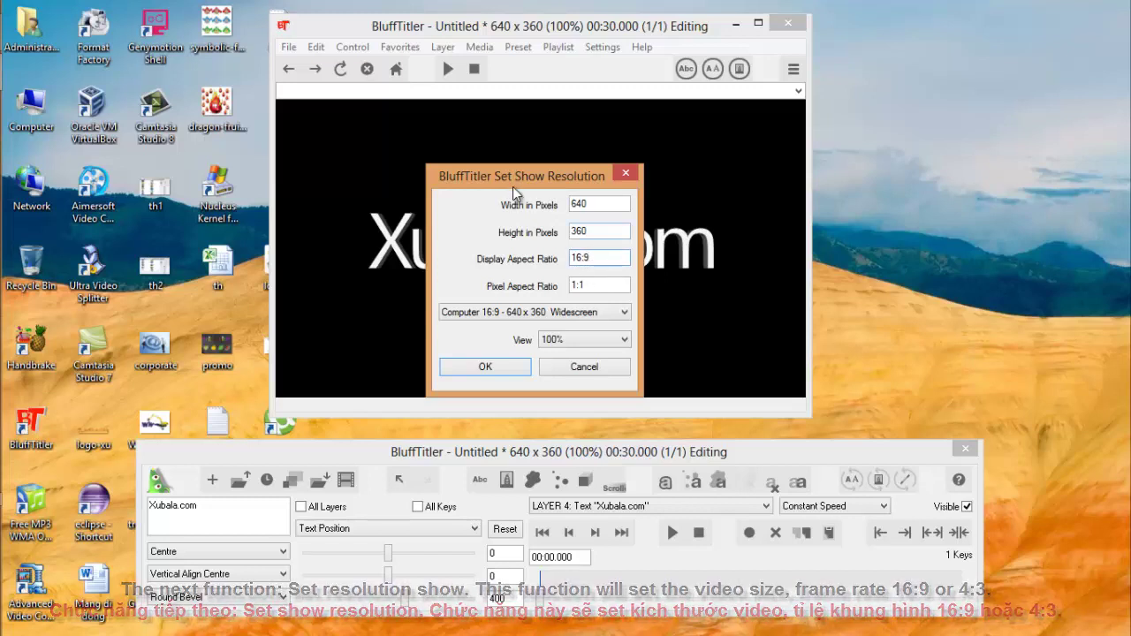
{"action": "left_click_drag", "start_coordinate": [513, 186], "coordinate": [492, 136]}
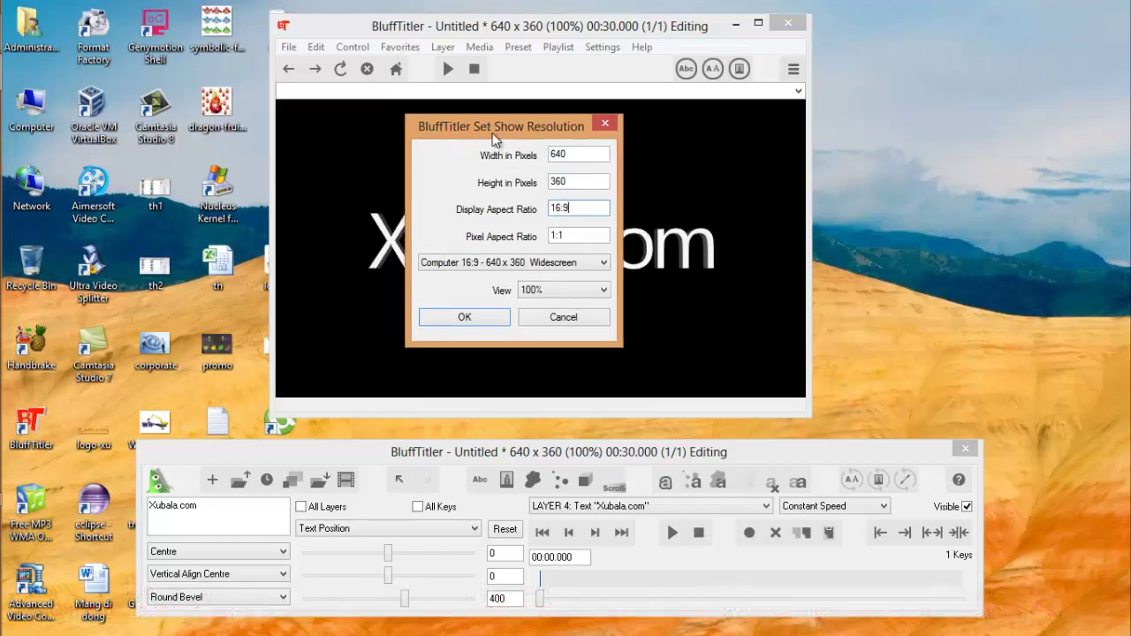
{"action": "left_click", "coordinate": [587, 265]}
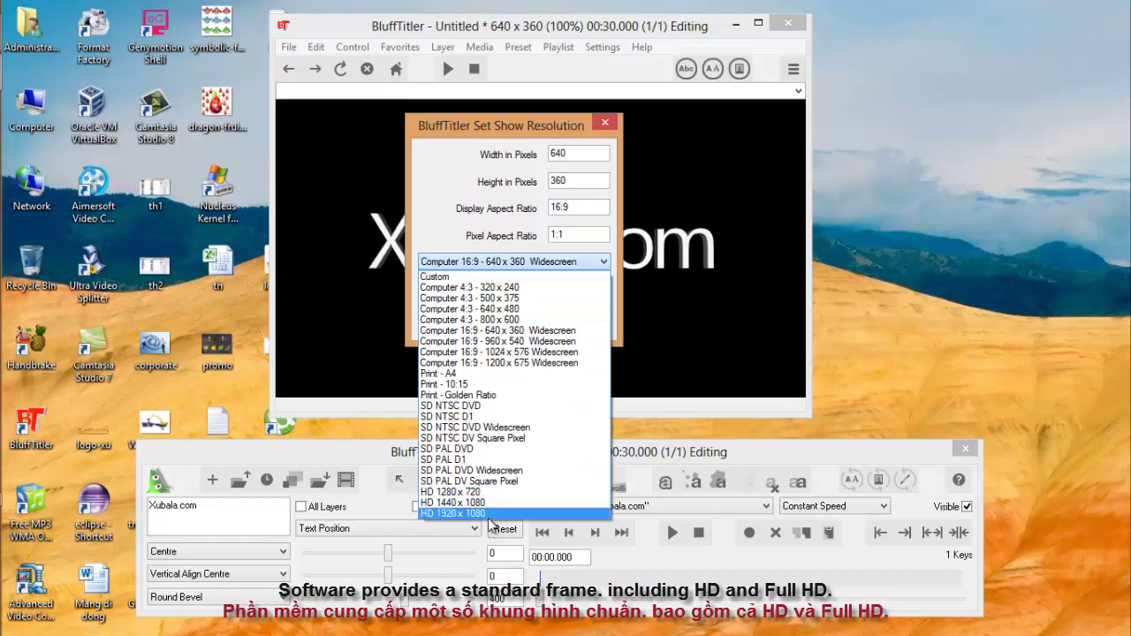
{"action": "left_click", "coordinate": [468, 166]}
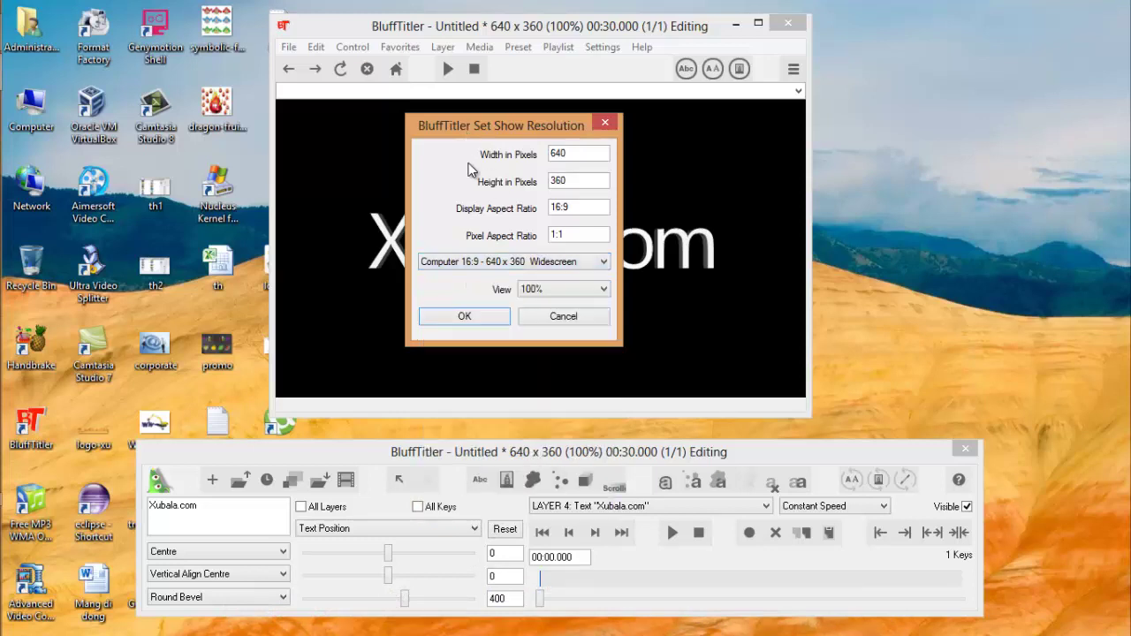
{"action": "left_click", "coordinate": [575, 152]}
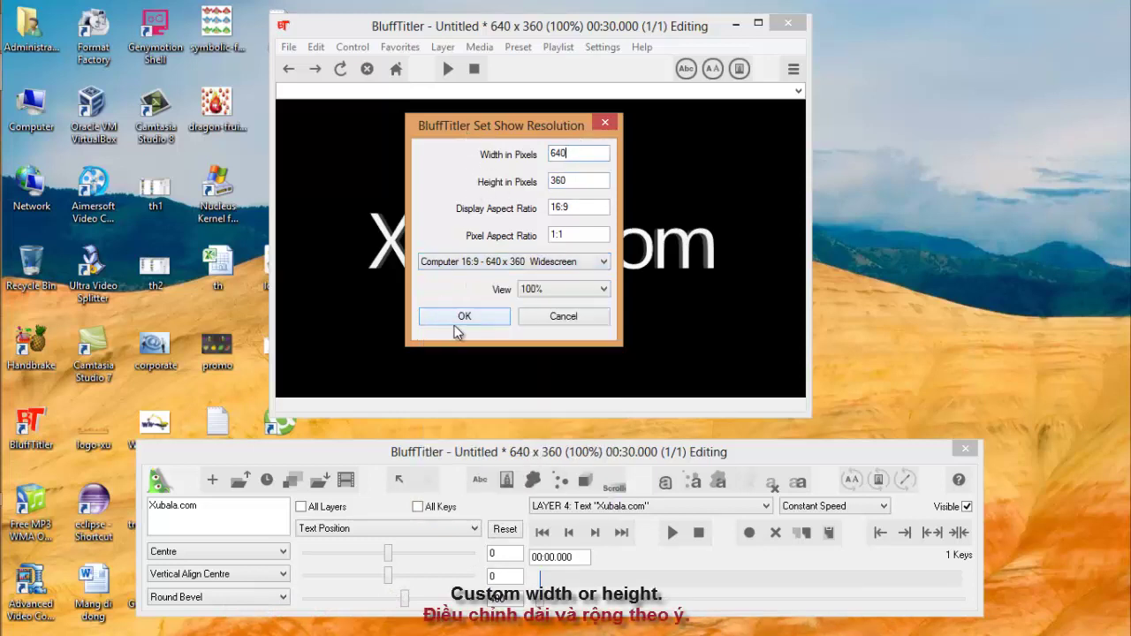
{"action": "left_click", "coordinate": [535, 264]}
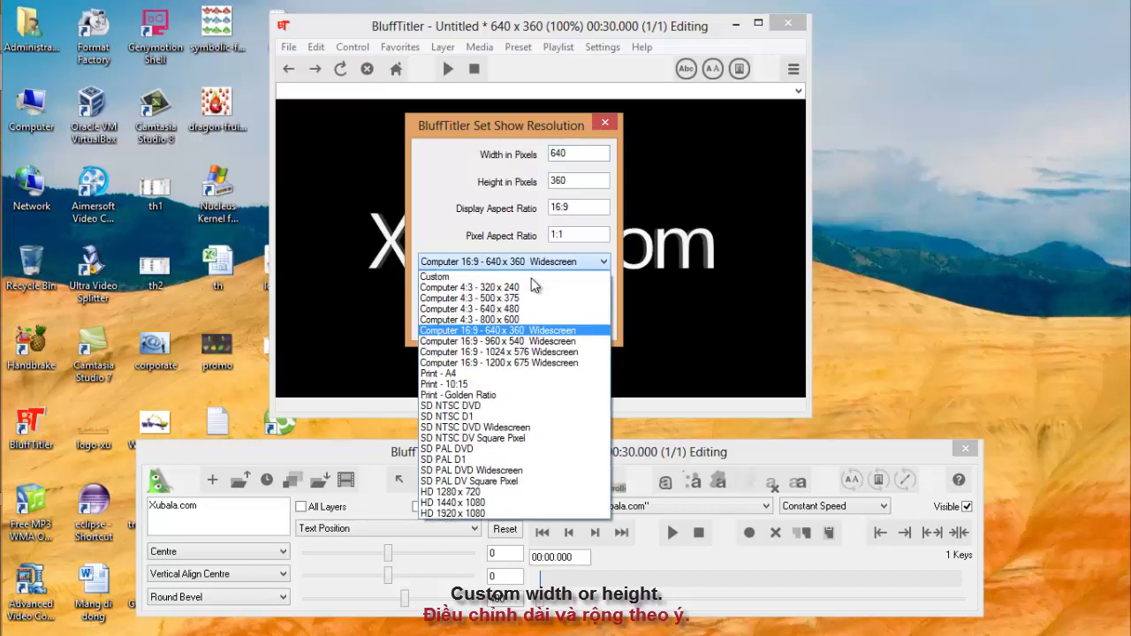
{"action": "left_click", "coordinate": [442, 493]}
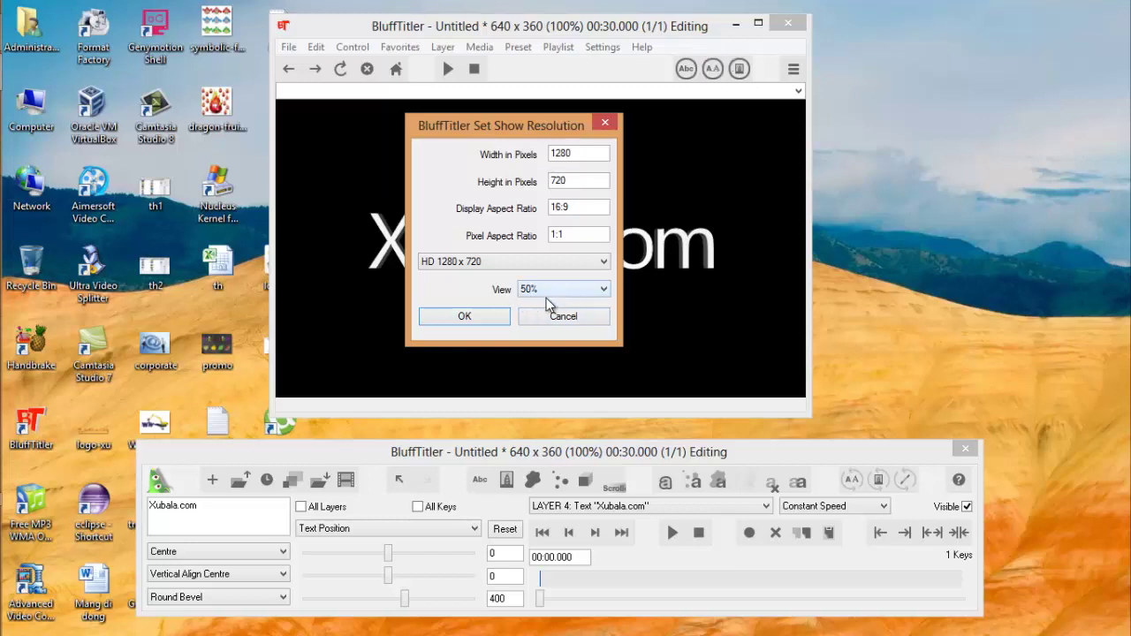
{"action": "left_click", "coordinate": [475, 312]}
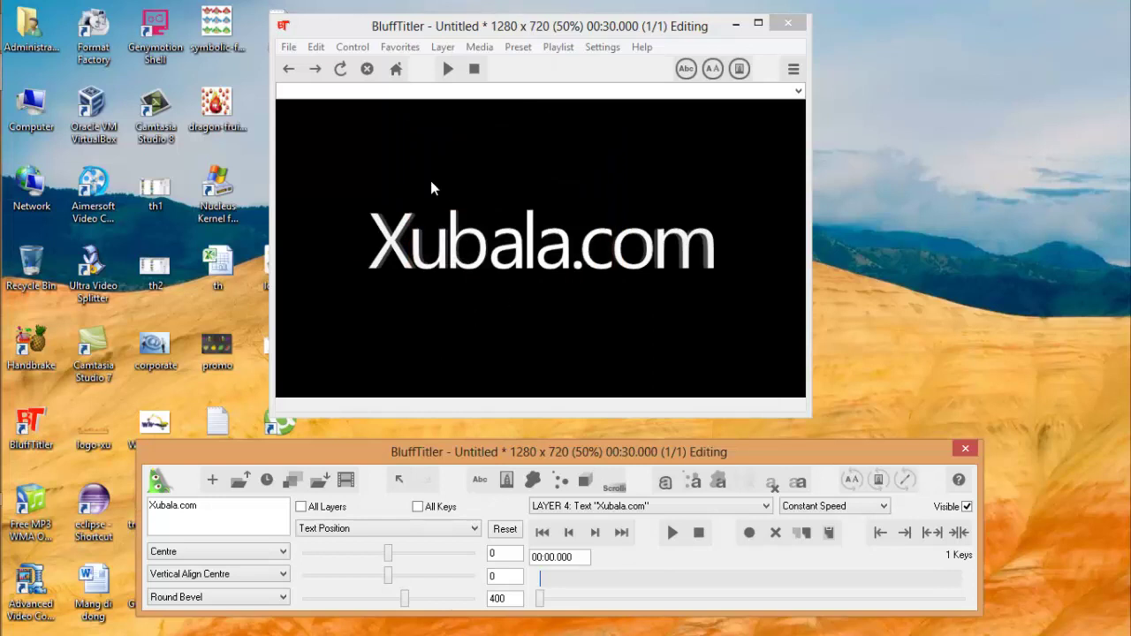
Examine the title, info, content and successive show fields in the show properties, and close them without changes
{"action": "left_click", "coordinate": [287, 47]}
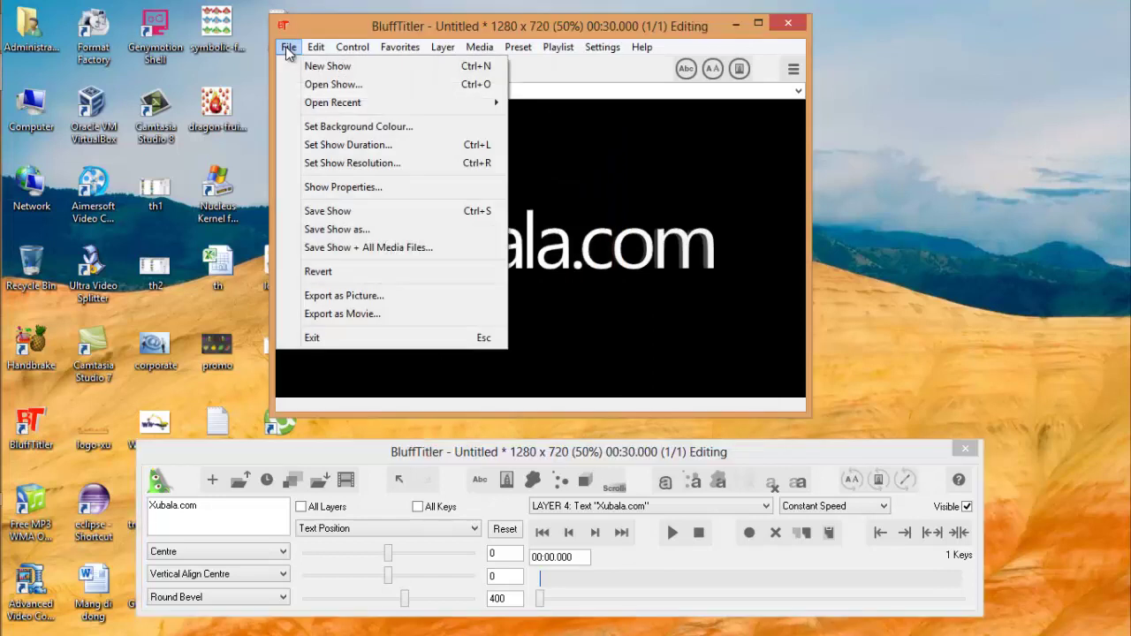
{"action": "left_click", "coordinate": [385, 187]}
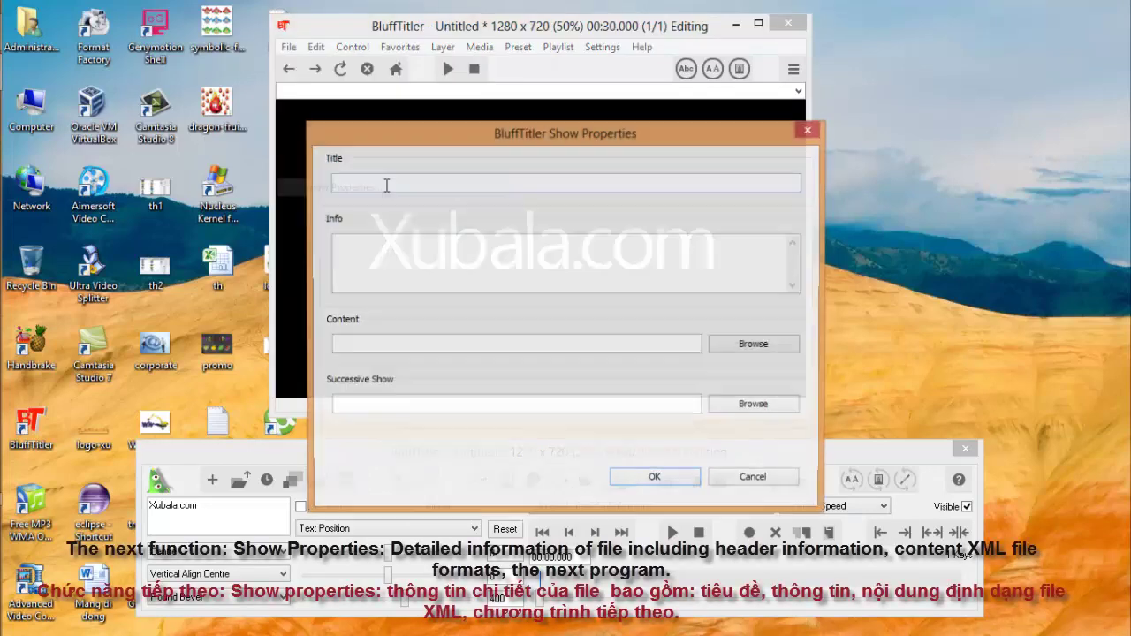
{"action": "left_click_drag", "start_coordinate": [475, 133], "coordinate": [514, 117]}
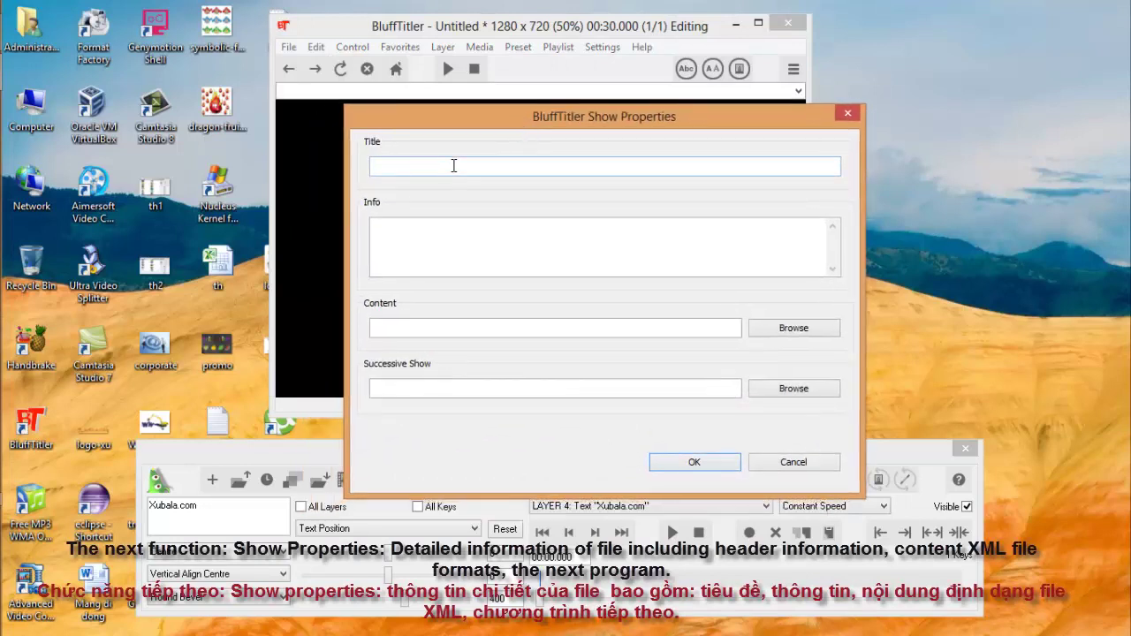
{"action": "left_click", "coordinate": [468, 249]}
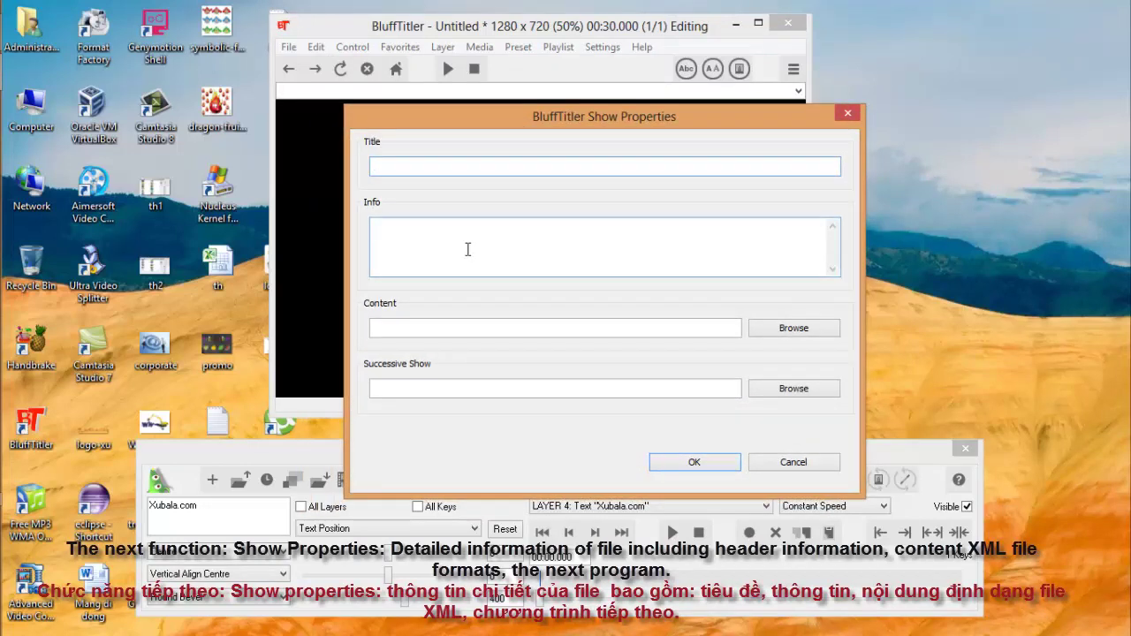
{"action": "left_click", "coordinate": [477, 320]}
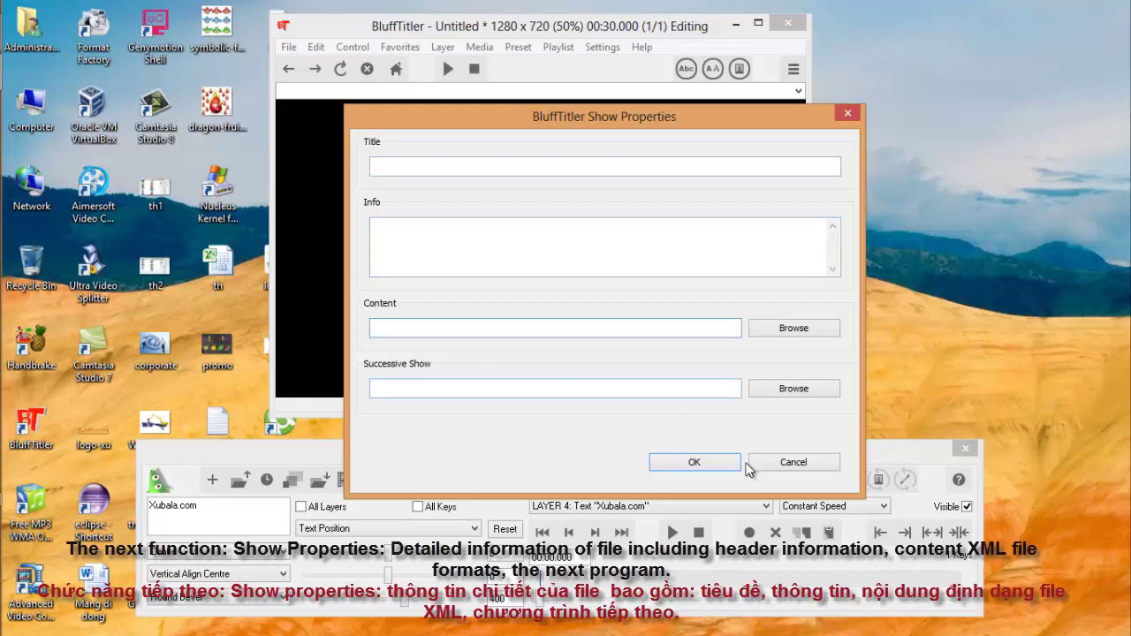
{"action": "left_click", "coordinate": [793, 462]}
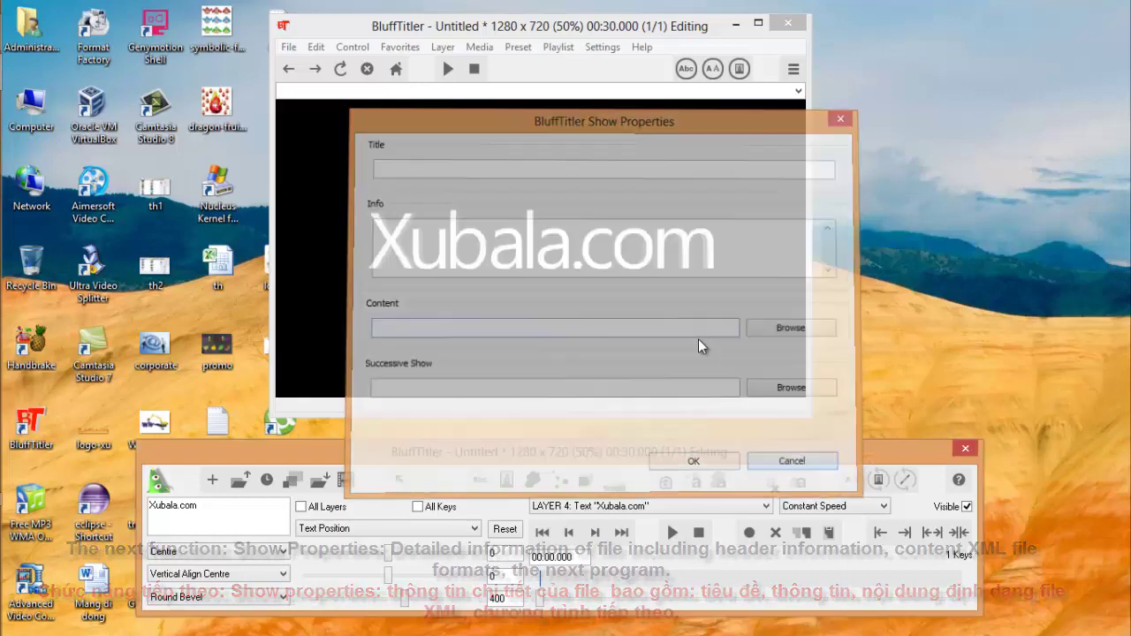
Examine the file format, frame rate, antialiasing and audio options for movie export, and cancel when asked to save the AVI file
{"action": "left_click", "coordinate": [289, 48]}
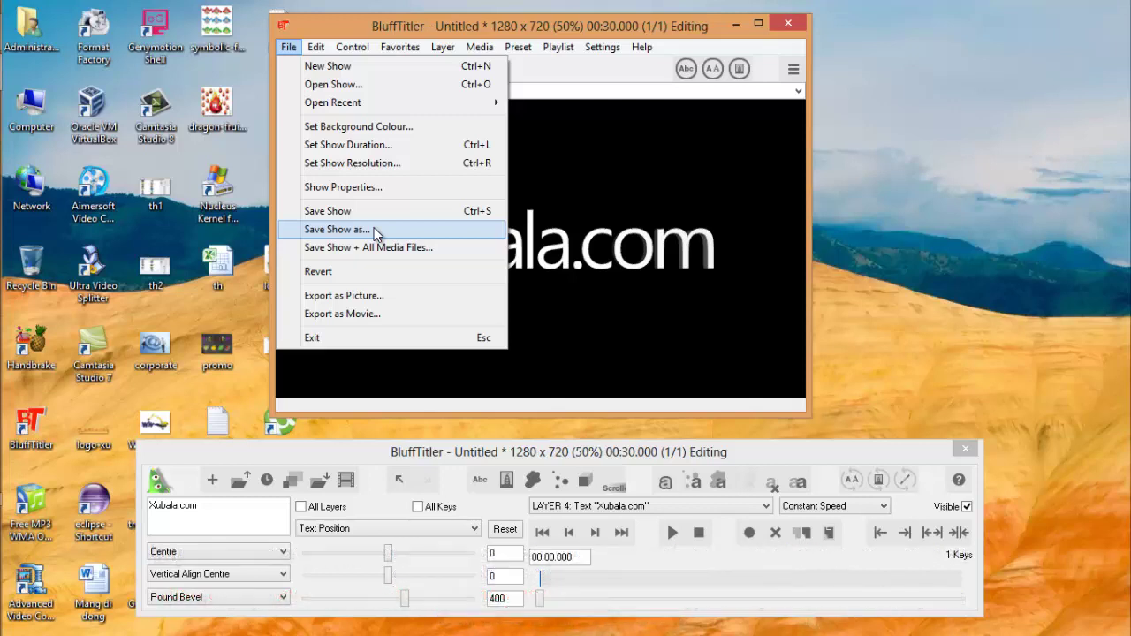
{"action": "left_click", "coordinate": [351, 314]}
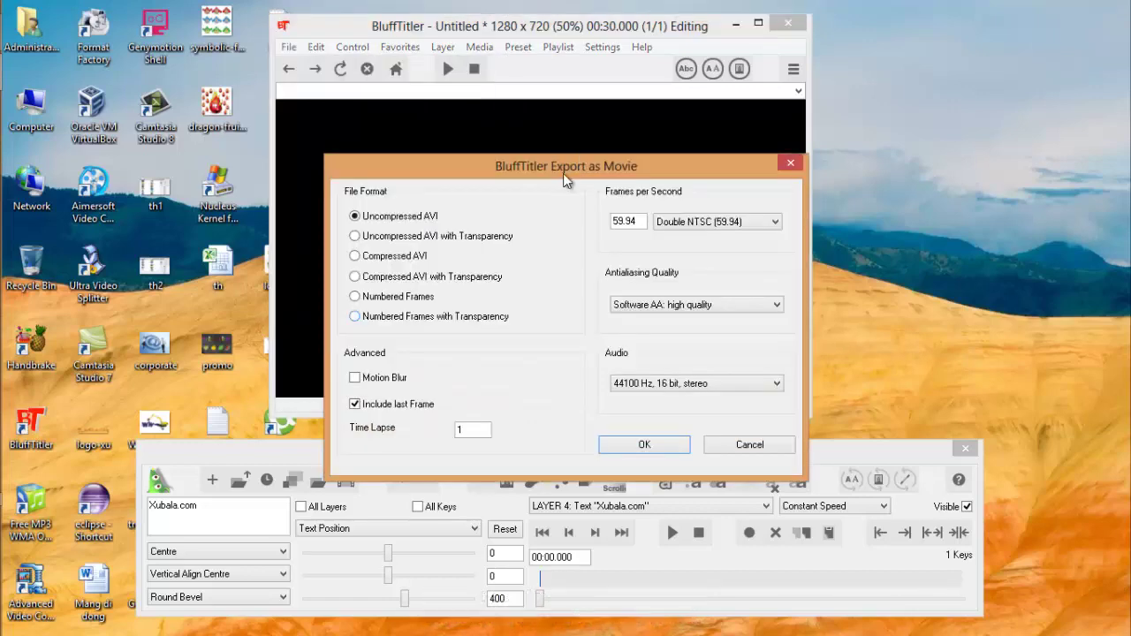
{"action": "left_click_drag", "start_coordinate": [564, 174], "coordinate": [483, 127]}
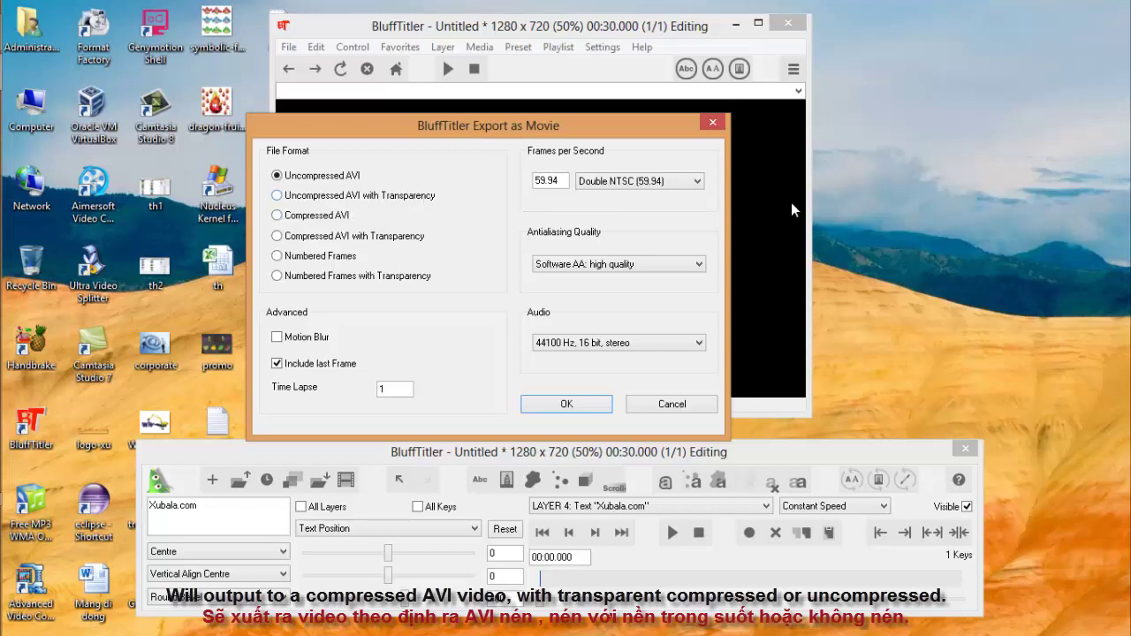
{"action": "left_click", "coordinate": [624, 181]}
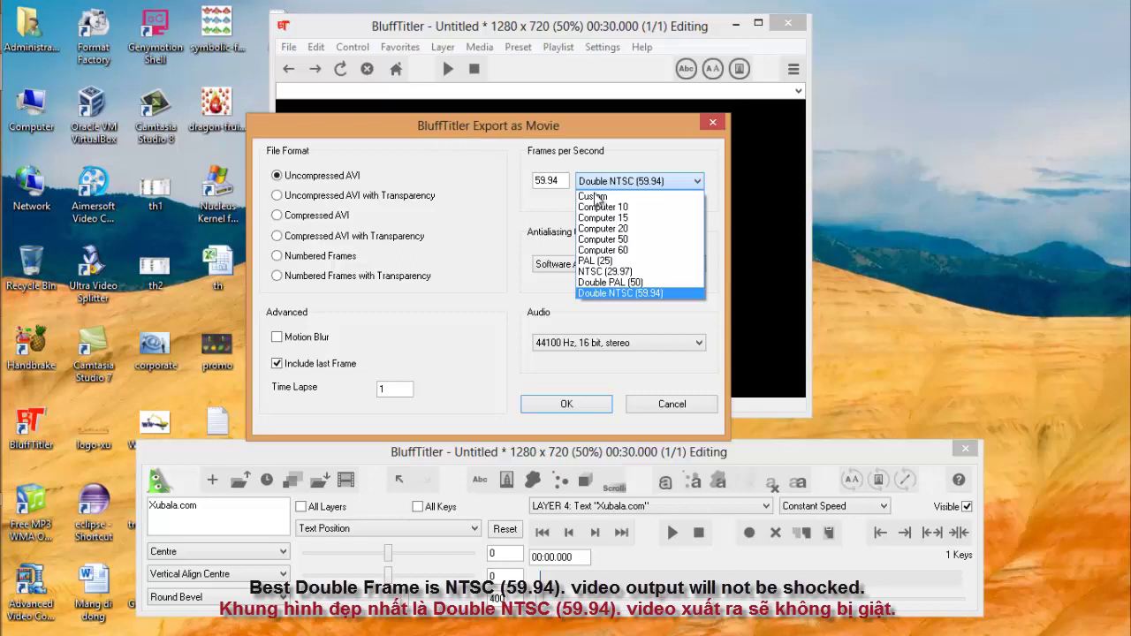
{"action": "left_click", "coordinate": [492, 284]}
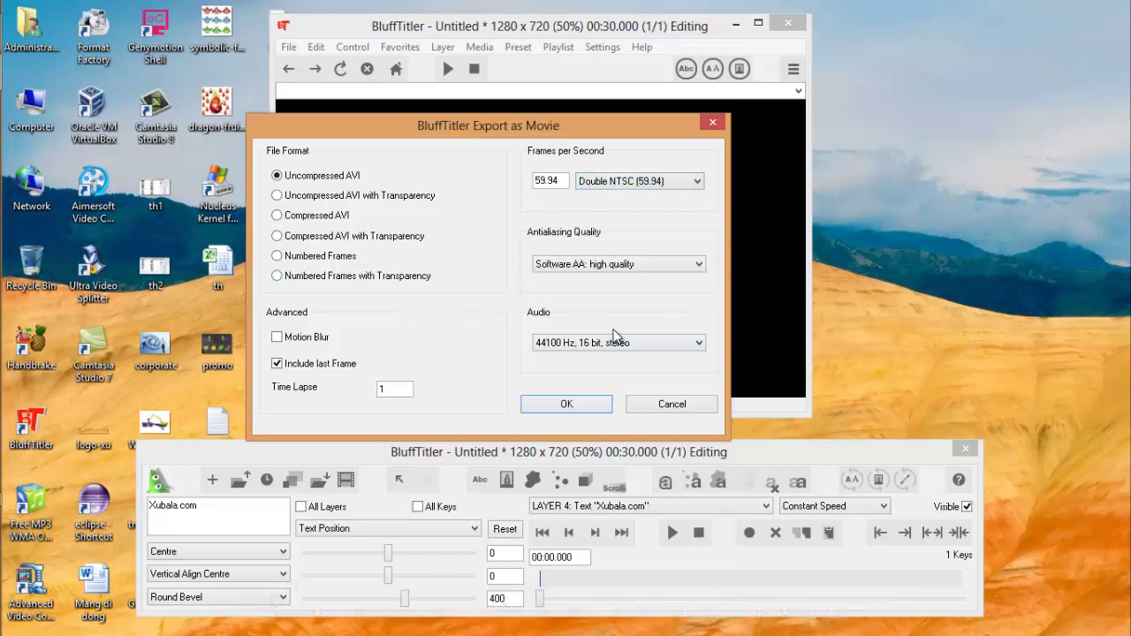
{"action": "left_click", "coordinate": [626, 268]}
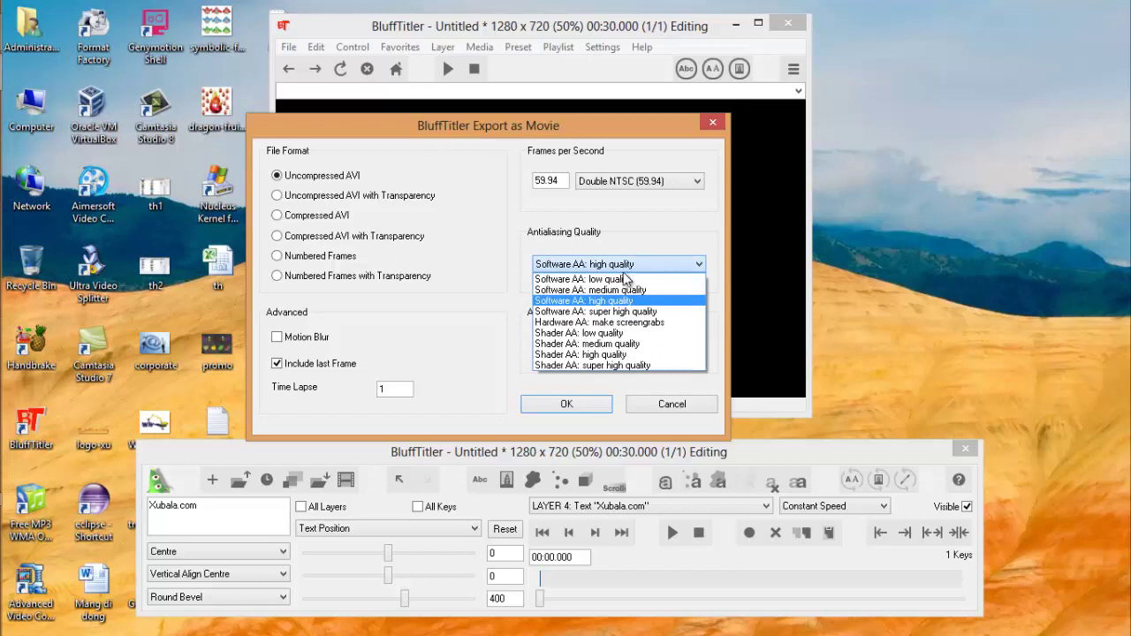
{"action": "left_click", "coordinate": [515, 313]}
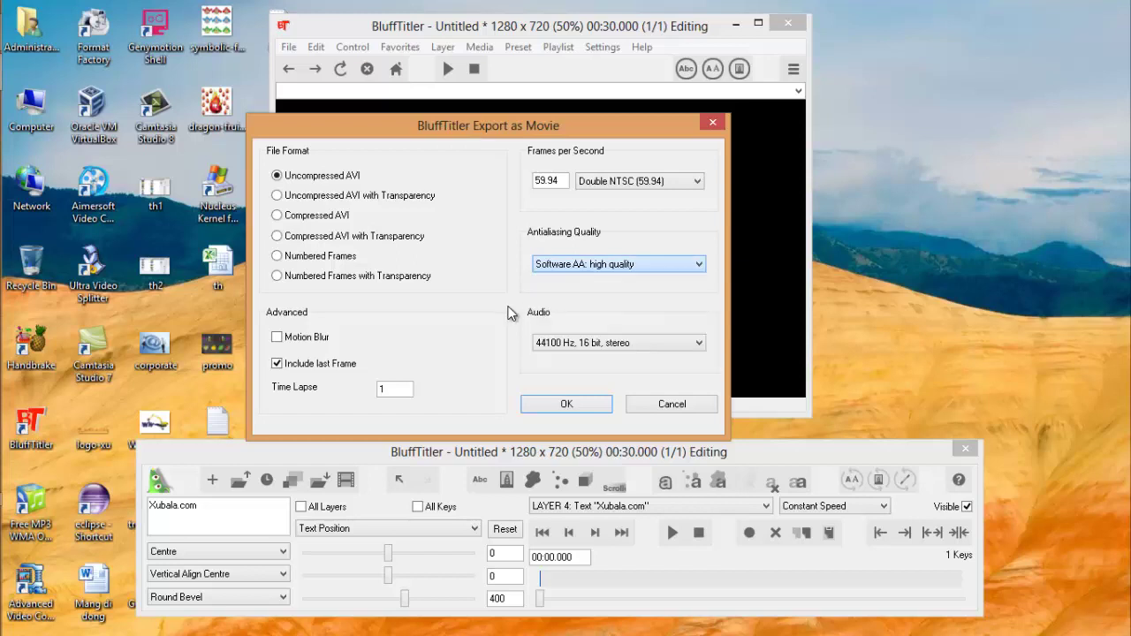
{"action": "left_click", "coordinate": [604, 341]}
{"action": "left_click", "coordinate": [603, 341]}
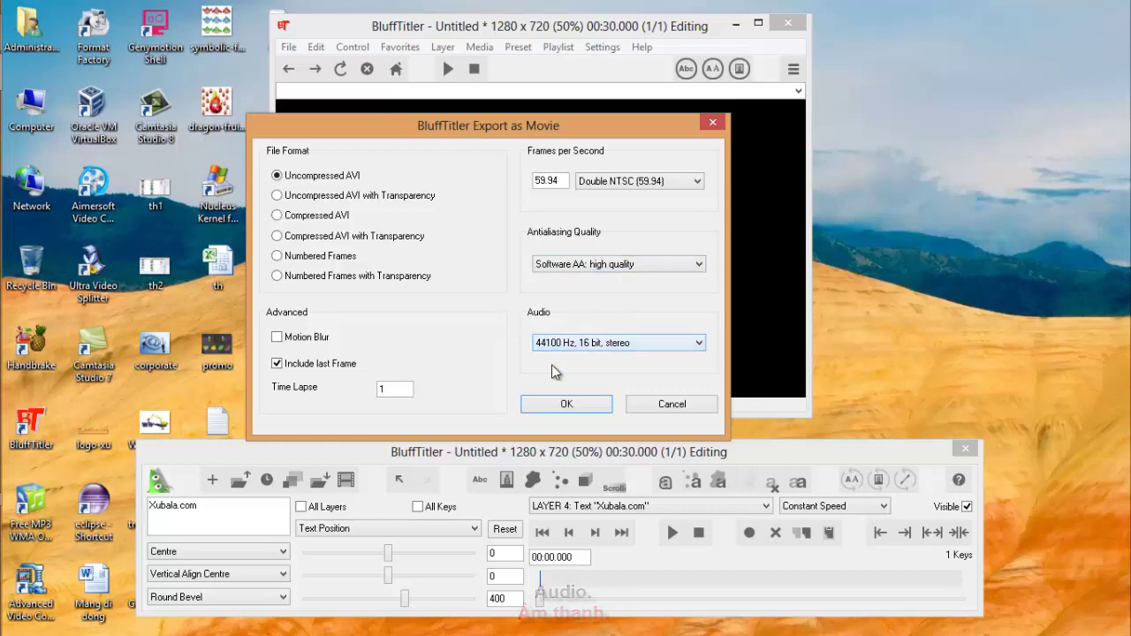
{"action": "left_click", "coordinate": [556, 399]}
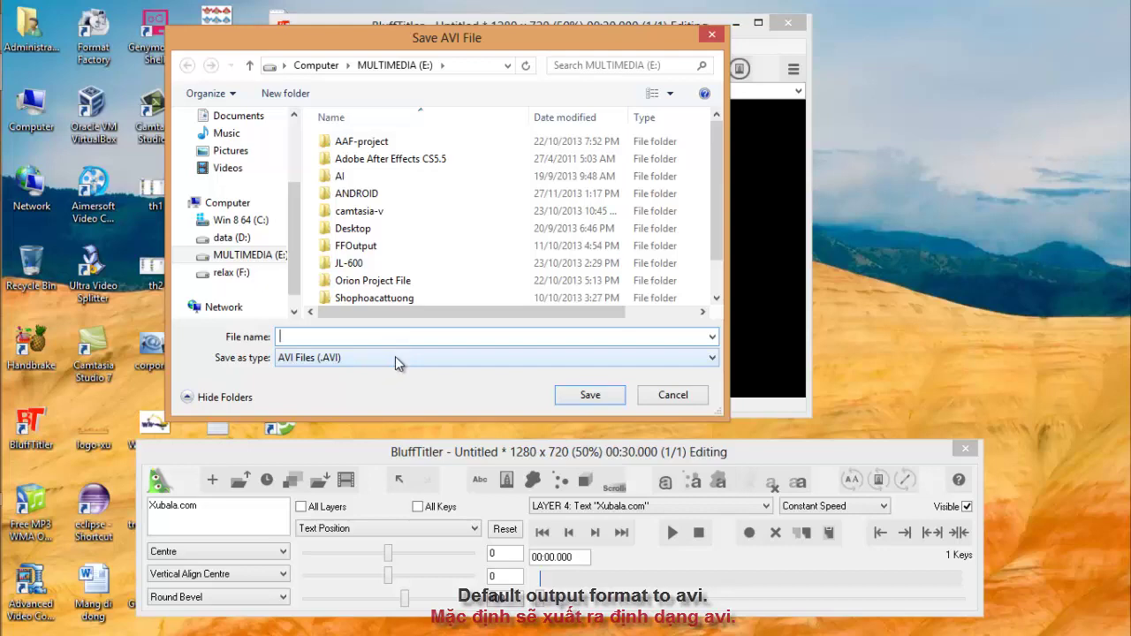
{"action": "left_click", "coordinate": [671, 395]}
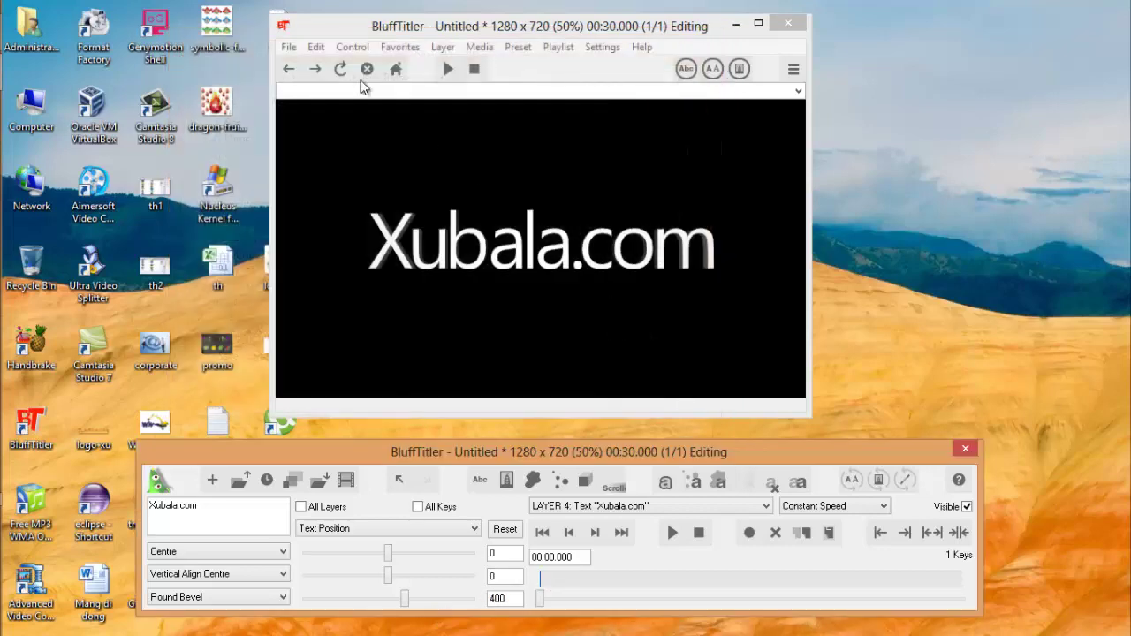
Add a camera layer using the Right View preset
{"action": "left_click", "coordinate": [351, 47]}
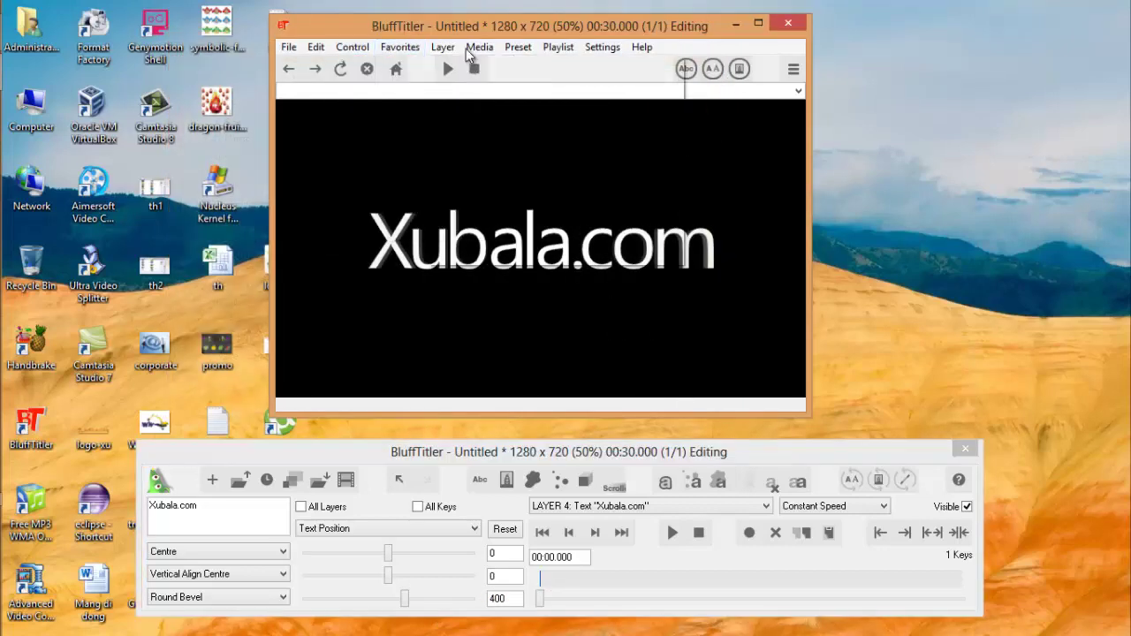
{"action": "mouse_move", "coordinate": [452, 51]}
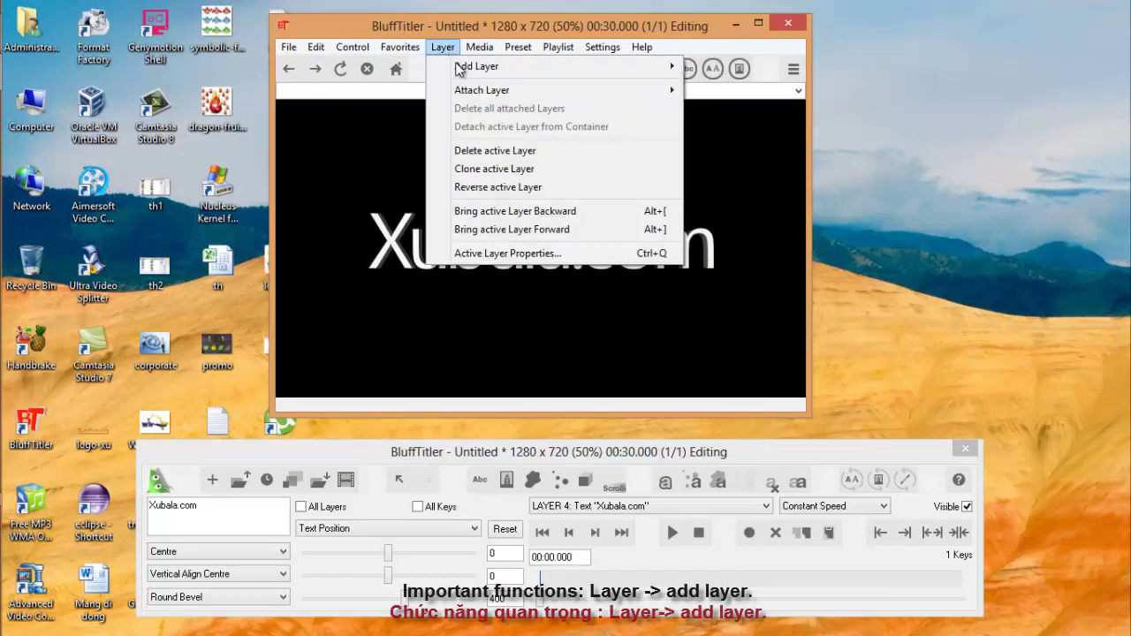
{"action": "mouse_move", "coordinate": [459, 71]}
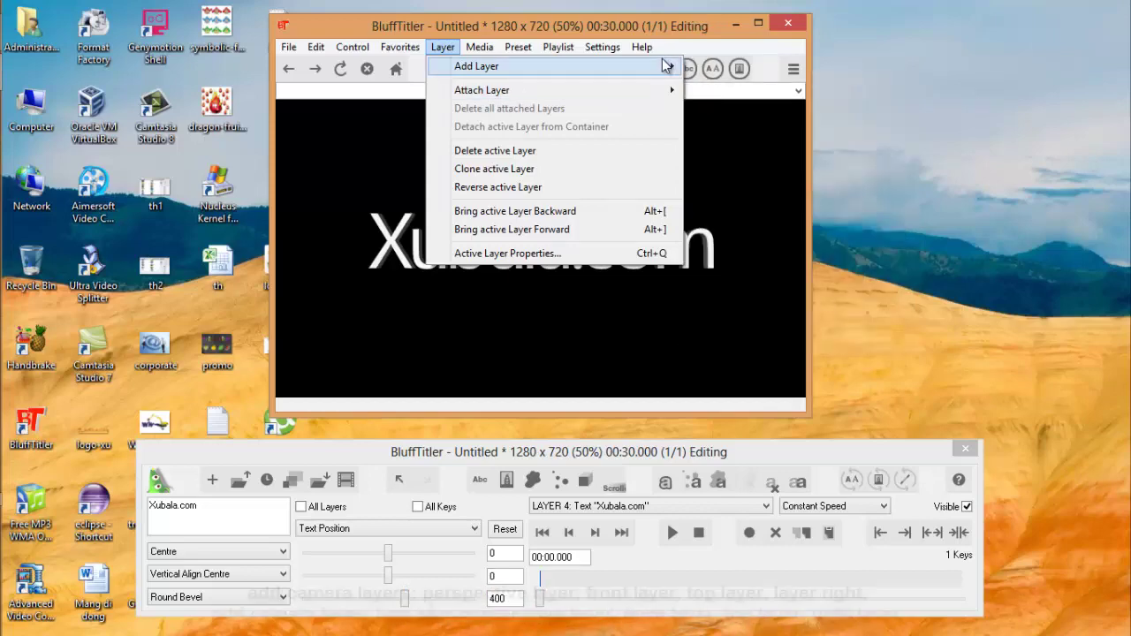
{"action": "left_click", "coordinate": [707, 68]}
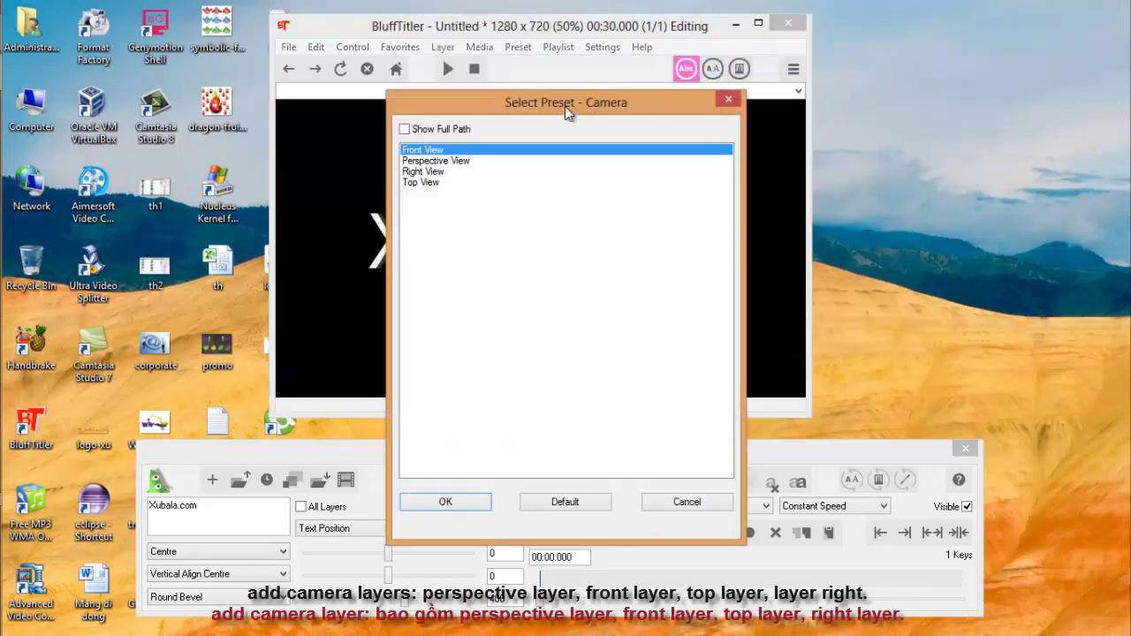
{"action": "left_click_drag", "start_coordinate": [564, 99], "coordinate": [935, 111]}
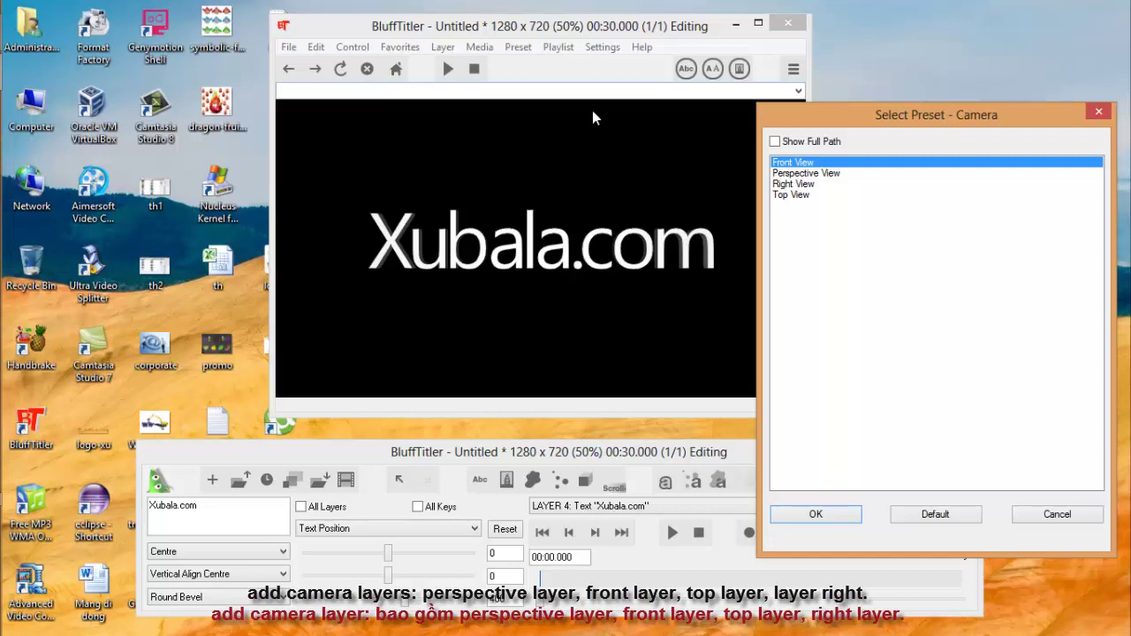
{"action": "left_click", "coordinate": [800, 185]}
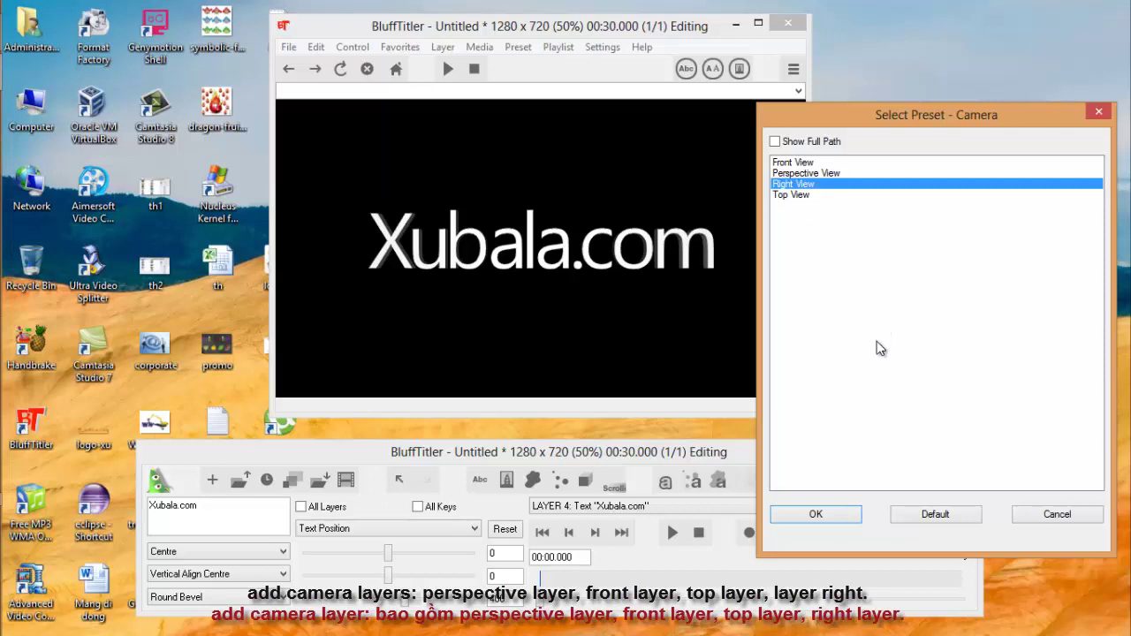
{"action": "left_click", "coordinate": [829, 516]}
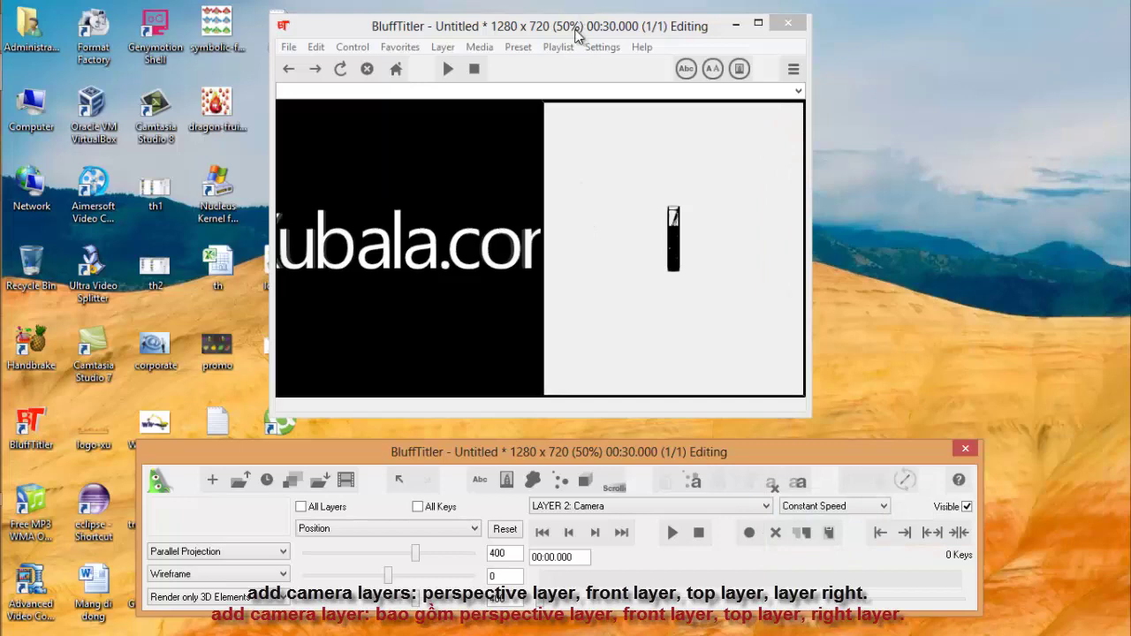
Add another camera layer using the Top View preset
{"action": "left_click_drag", "start_coordinate": [576, 33], "coordinate": [527, 42]}
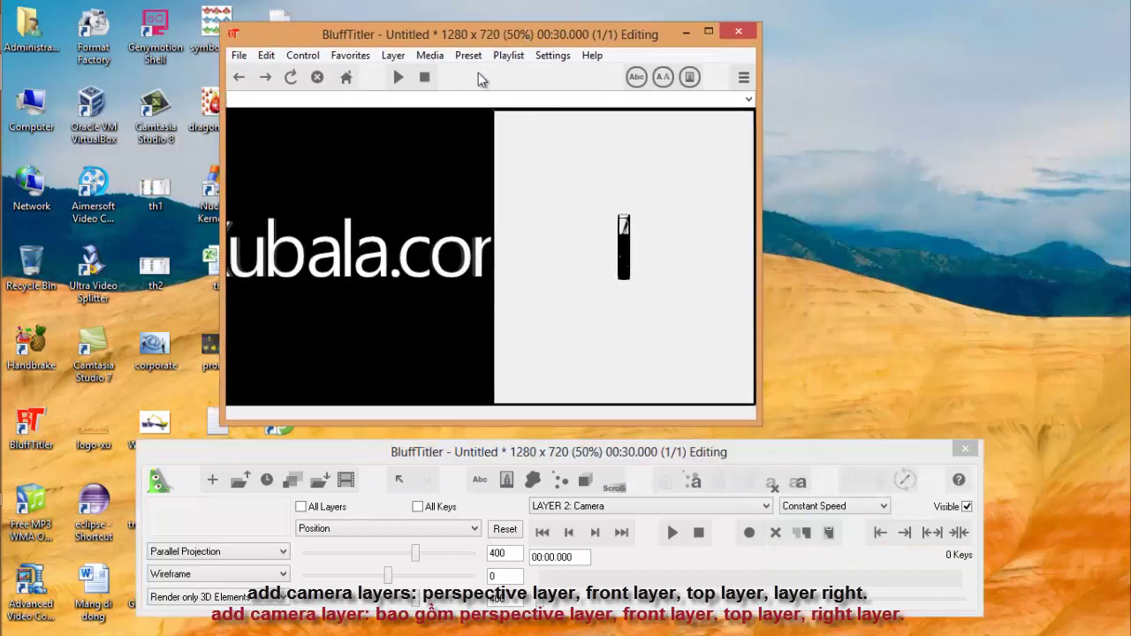
{"action": "left_click", "coordinate": [393, 56]}
{"action": "mouse_move", "coordinate": [409, 73]}
{"action": "left_click", "coordinate": [702, 74]}
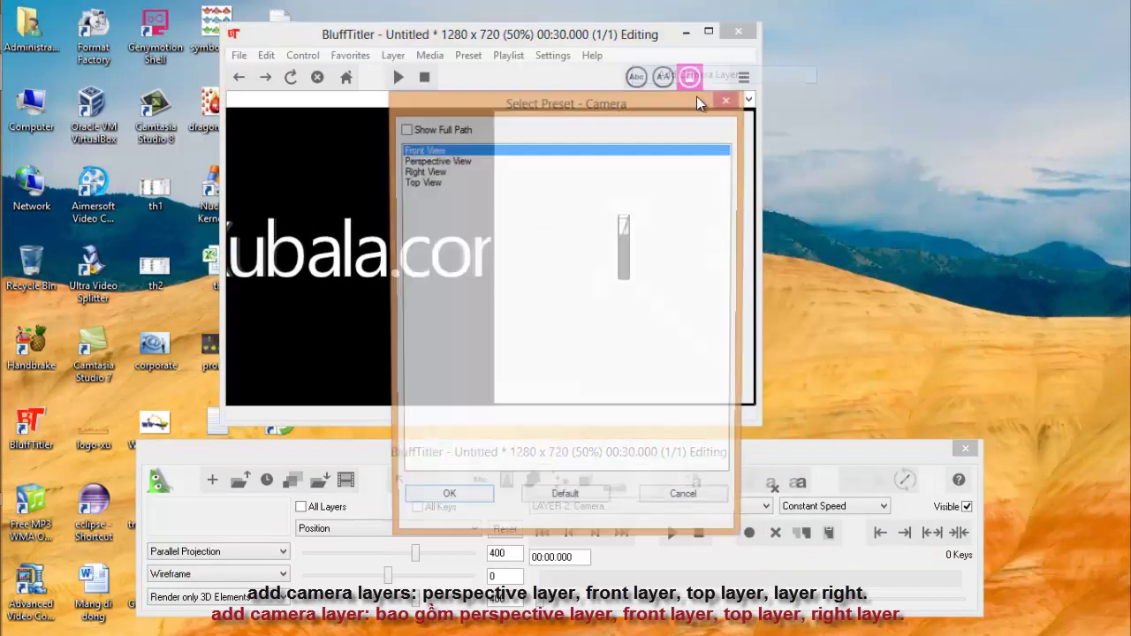
{"action": "left_click", "coordinate": [425, 182]}
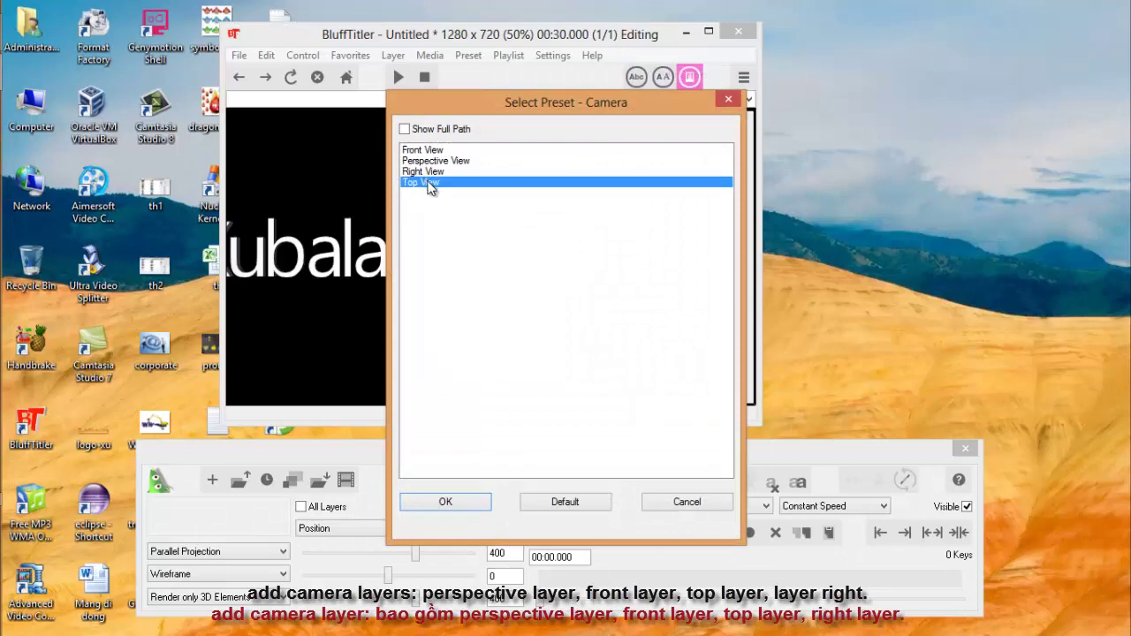
{"action": "left_click", "coordinate": [445, 502]}
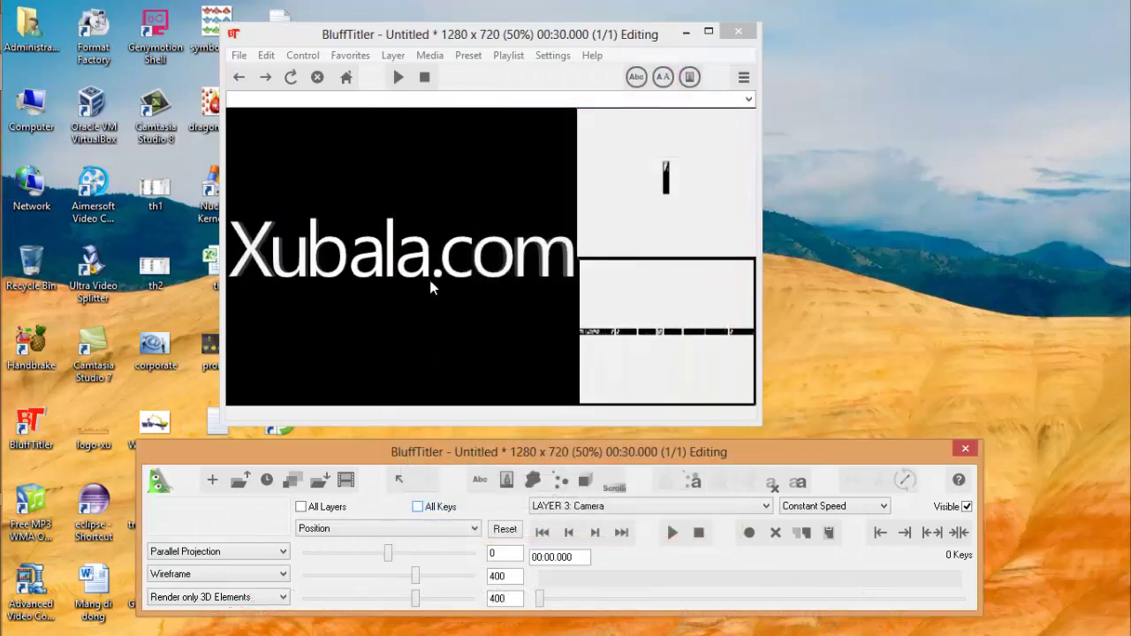
Examine the layer types that can be added and the available media and playlist commands, without choosing any
{"action": "left_click", "coordinate": [430, 54]}
{"action": "mouse_move", "coordinate": [394, 54]}
{"action": "mouse_move", "coordinate": [422, 76]}
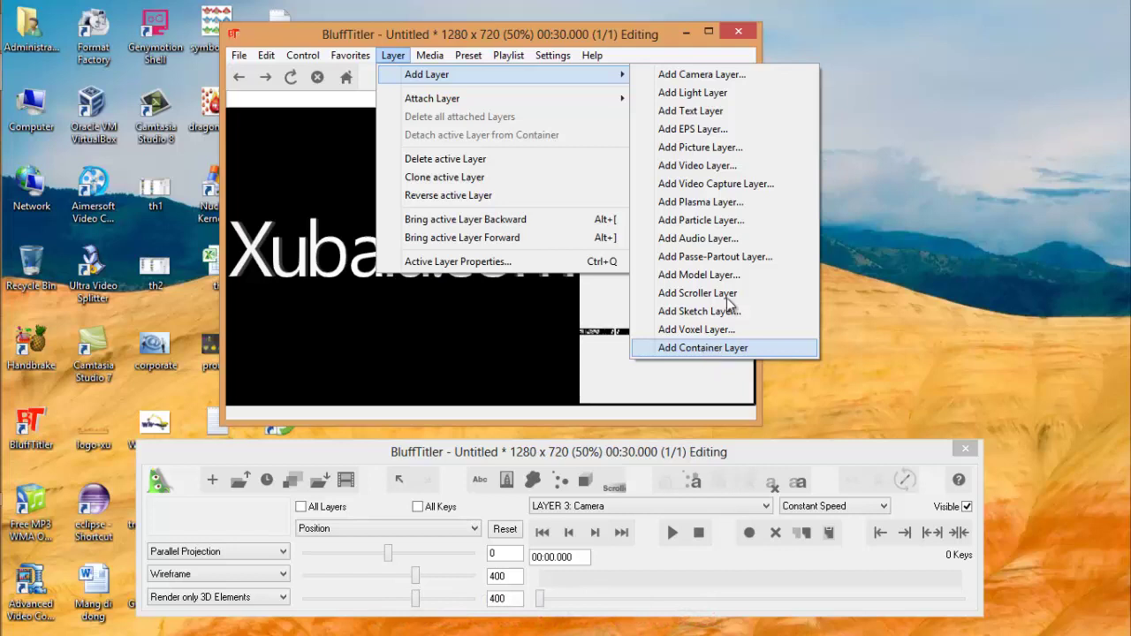
{"action": "mouse_move", "coordinate": [431, 56]}
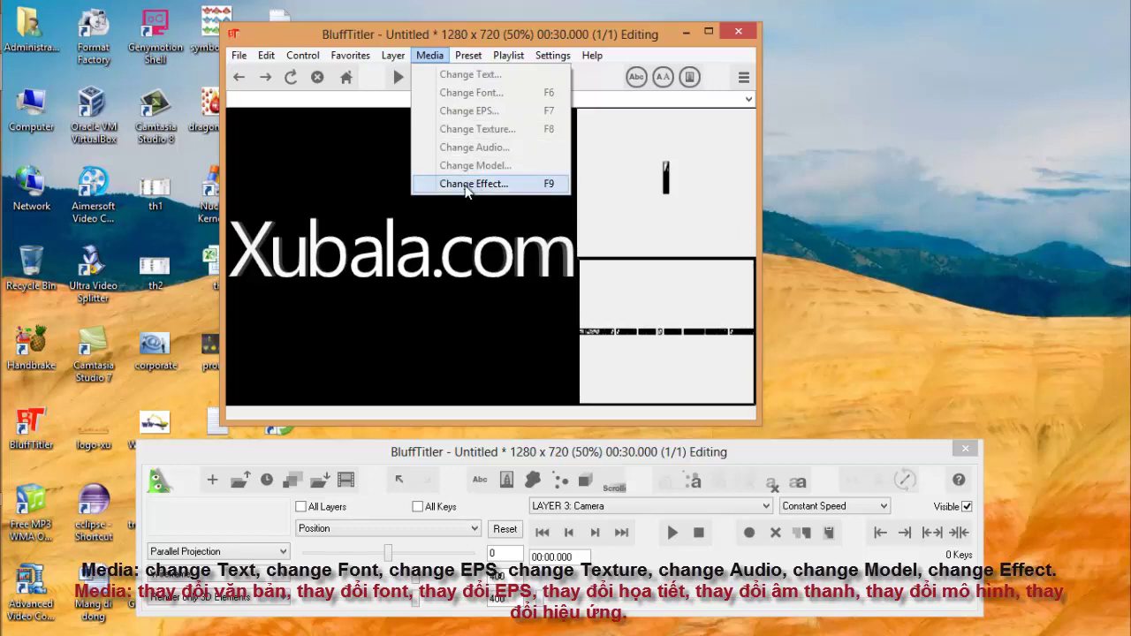
{"action": "left_click", "coordinate": [433, 54]}
{"action": "left_click", "coordinate": [468, 55]}
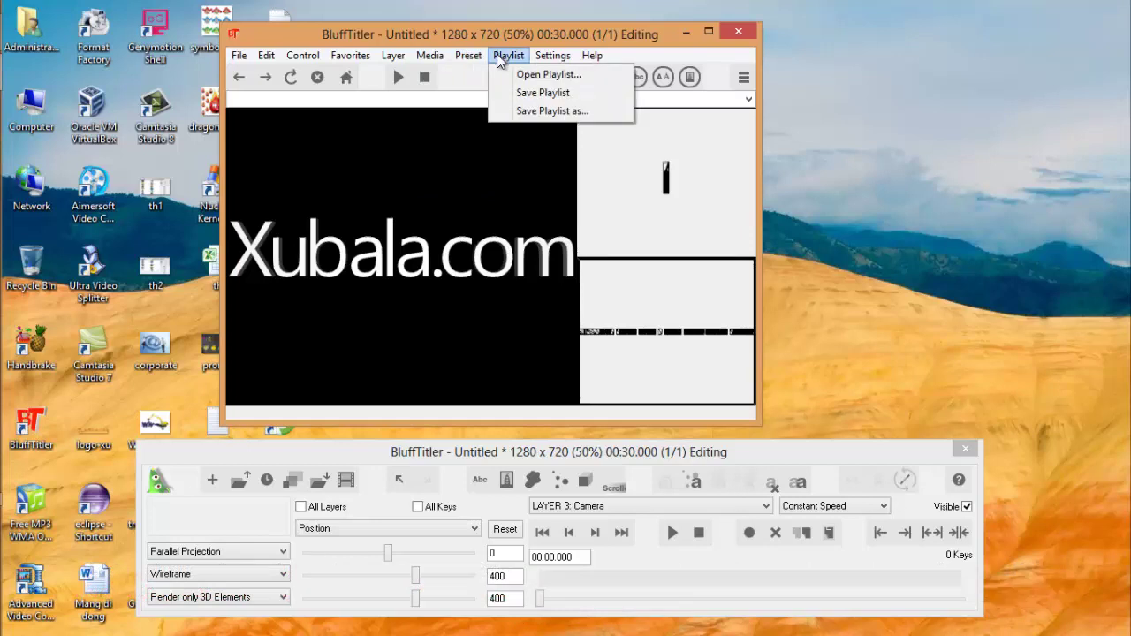
{"action": "left_click", "coordinate": [543, 451]}
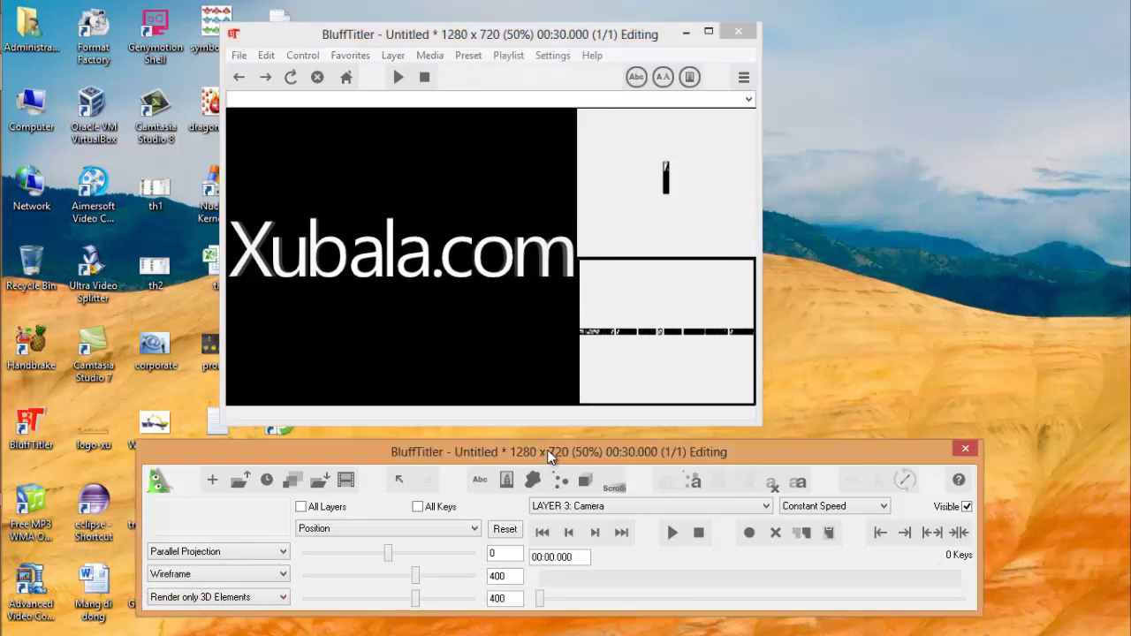
Examine the list of layers in the show and the adjustable properties of the active camera layer, keeping LAYER 3 and Position selected
{"action": "left_click_drag", "start_coordinate": [542, 451], "coordinate": [505, 453]}
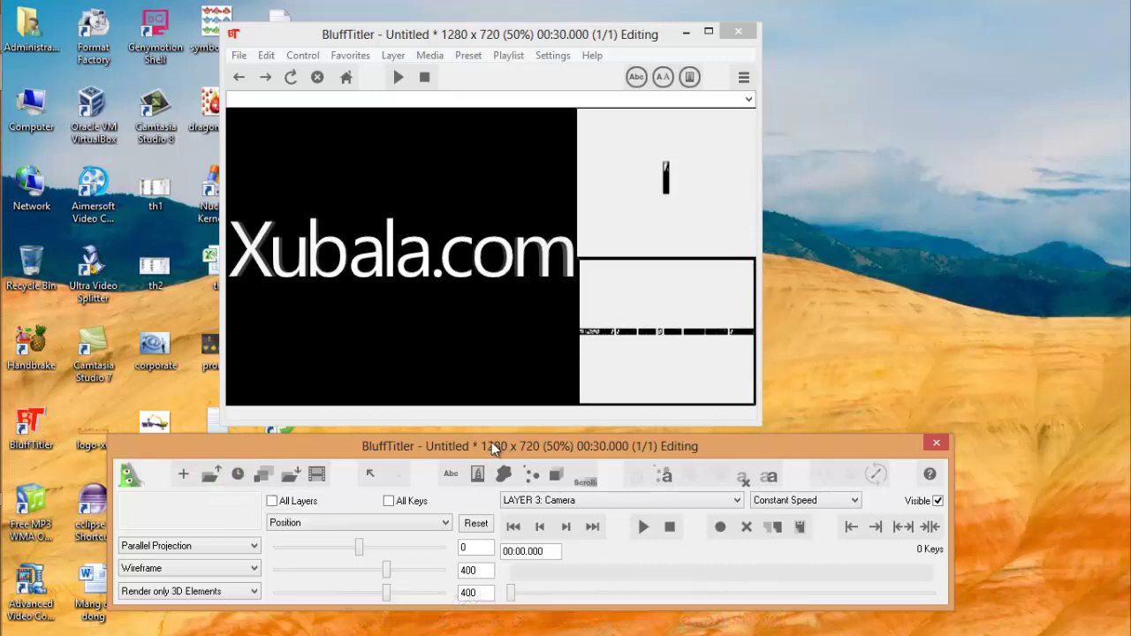
{"action": "left_click_drag", "start_coordinate": [486, 444], "coordinate": [477, 444]}
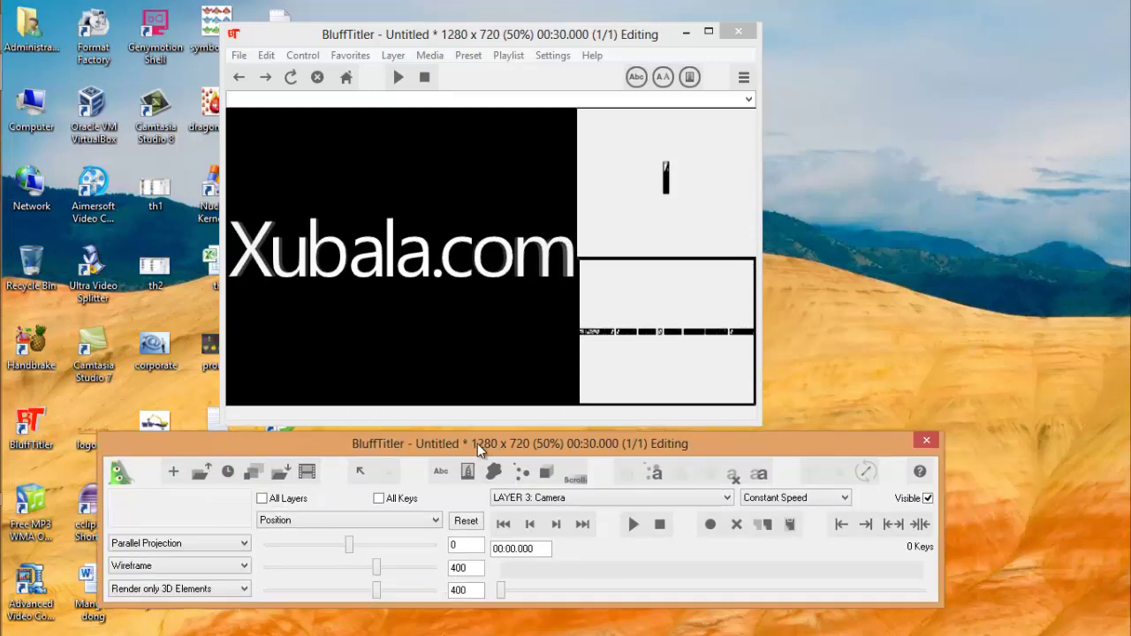
{"action": "left_click", "coordinate": [619, 500]}
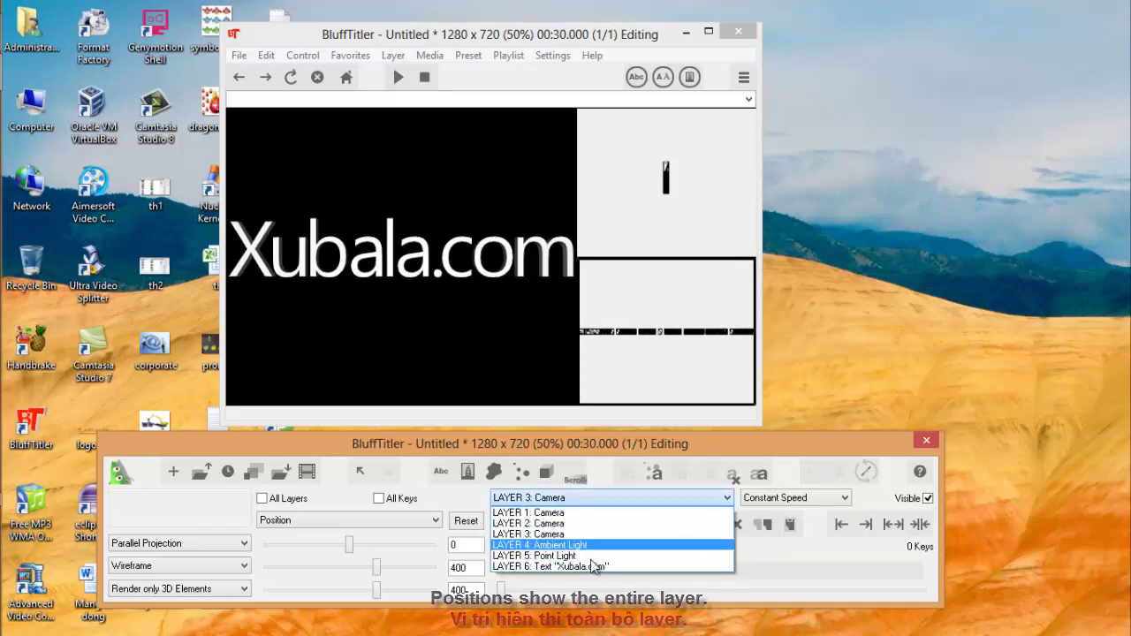
{"action": "left_click", "coordinate": [648, 496]}
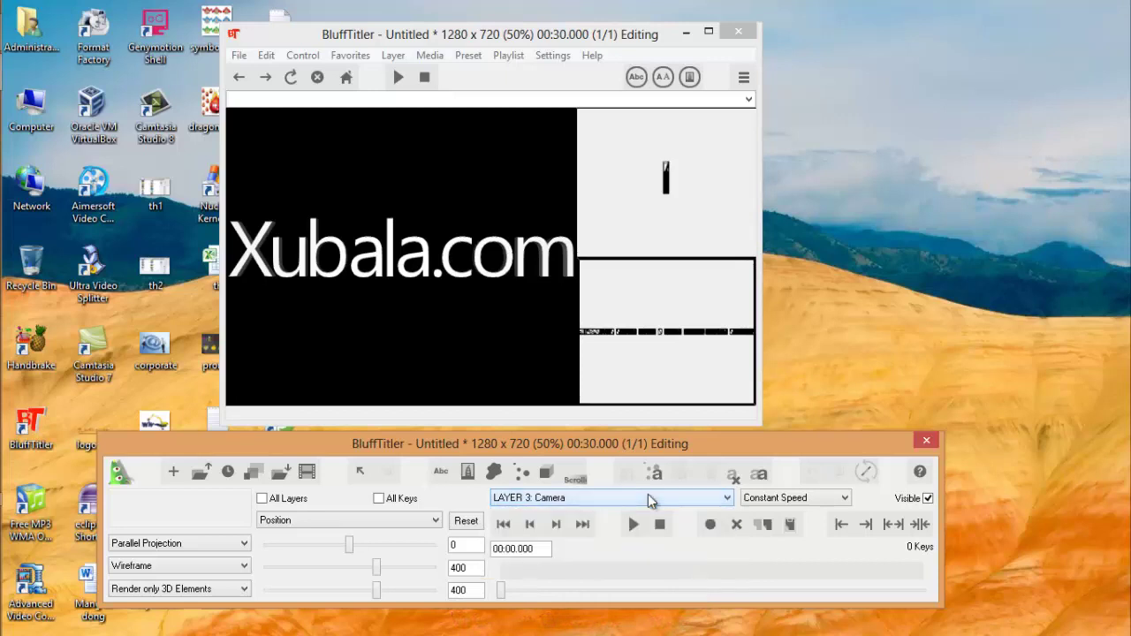
{"action": "left_click", "coordinate": [400, 522]}
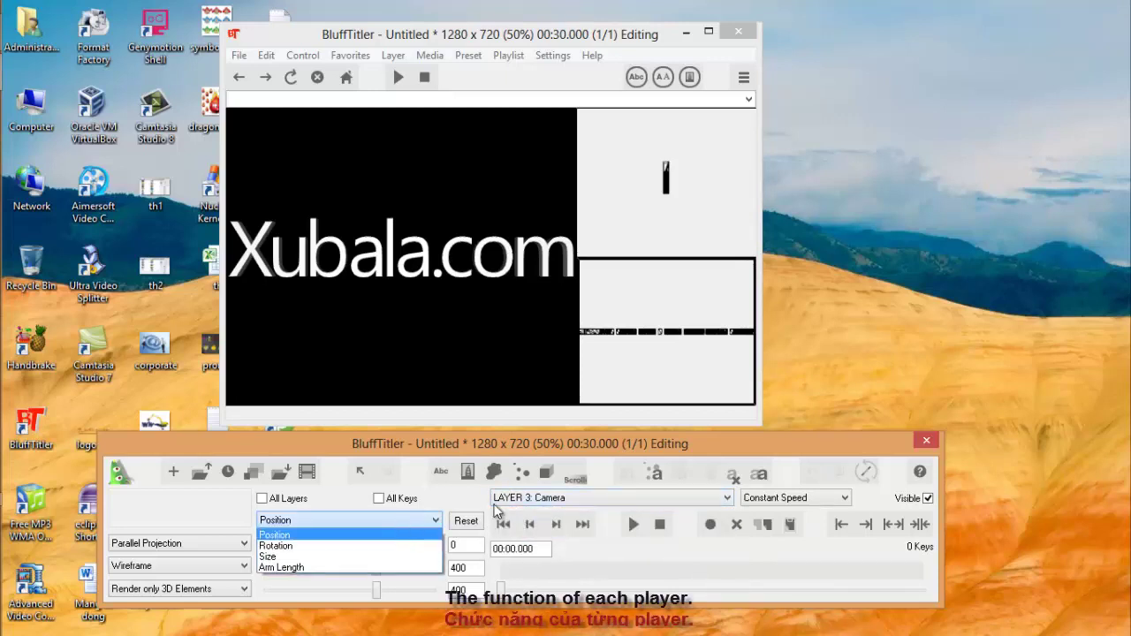
{"action": "left_click", "coordinate": [409, 519]}
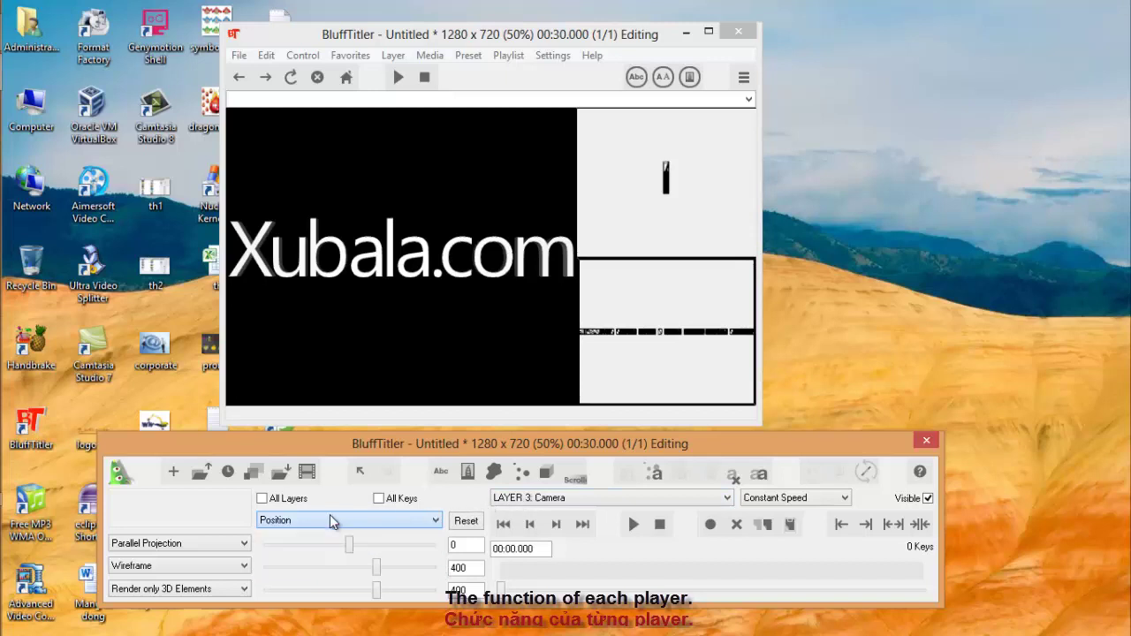
{"action": "left_click", "coordinate": [596, 498]}
Scrub the show's timeline to about 00:00.827
{"action": "left_click", "coordinate": [505, 592]}
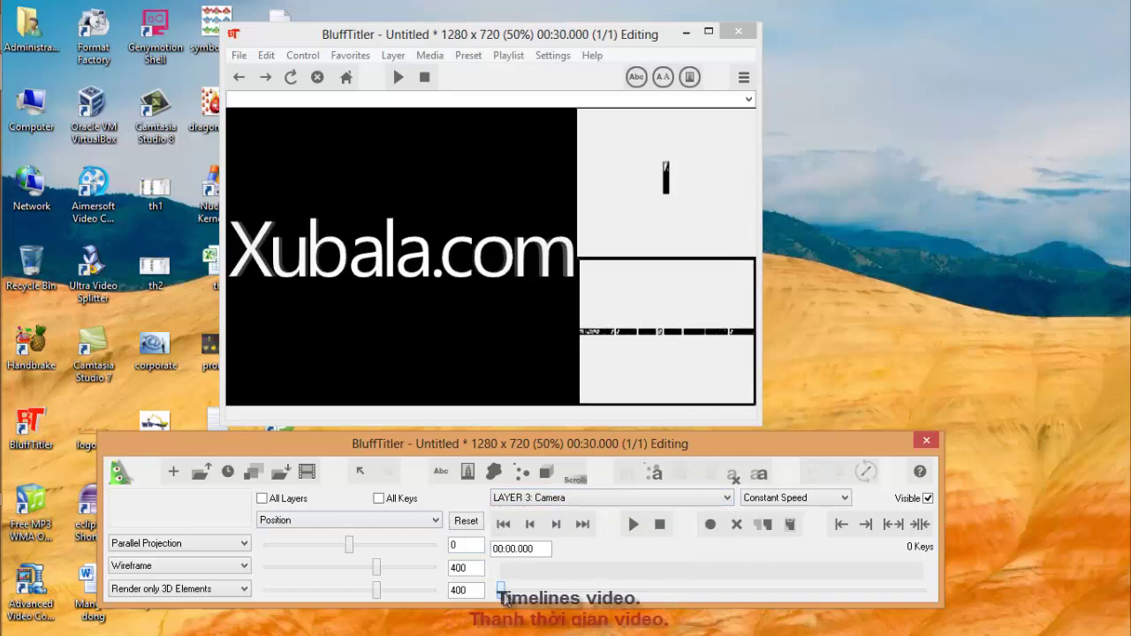
{"action": "left_click_drag", "start_coordinate": [501, 594], "coordinate": [474, 600]}
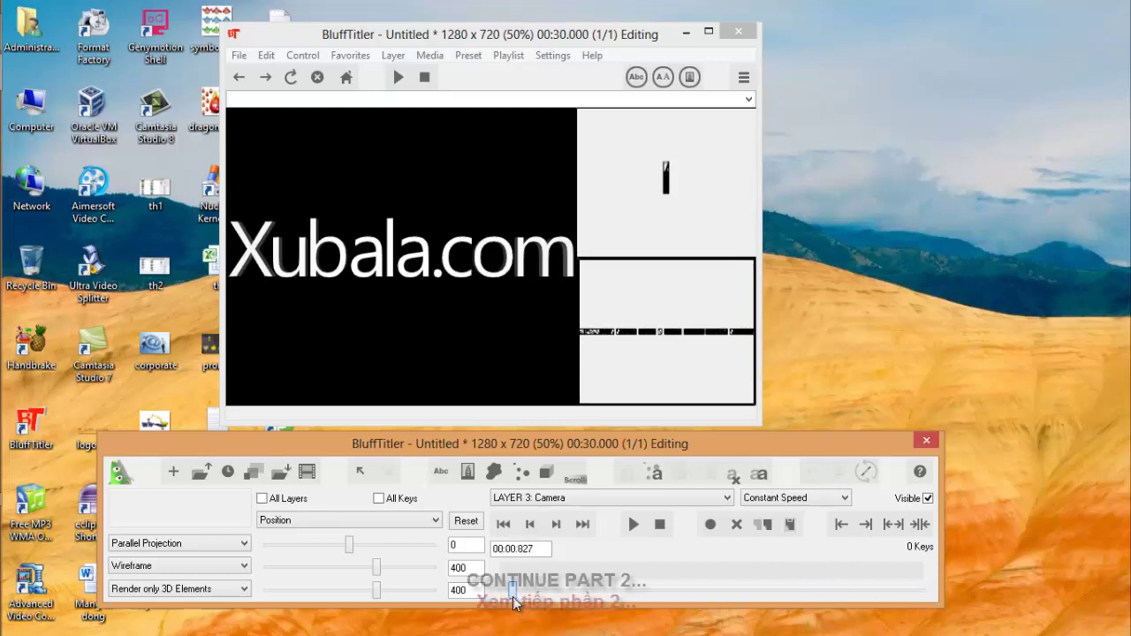